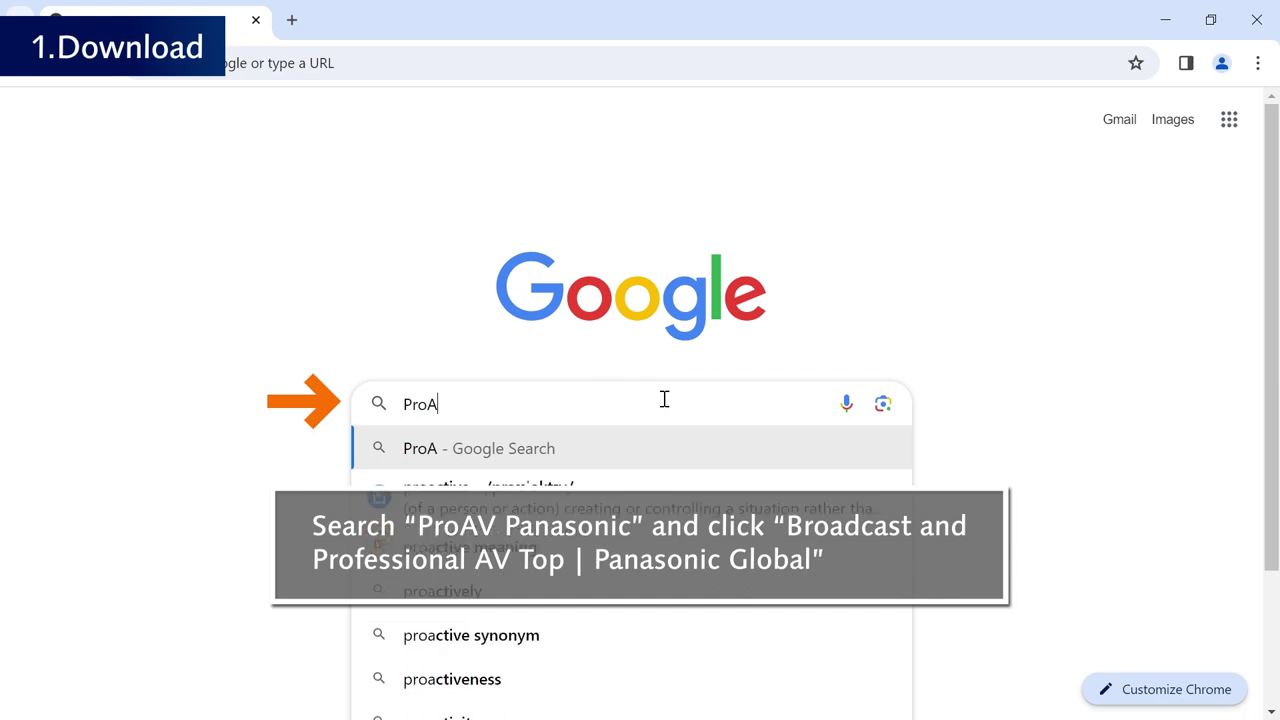
- Google 'ProAV Panasonic' and go to the Software page of Panasonic's Broadcast and Professional AV site
text(Panasonic)
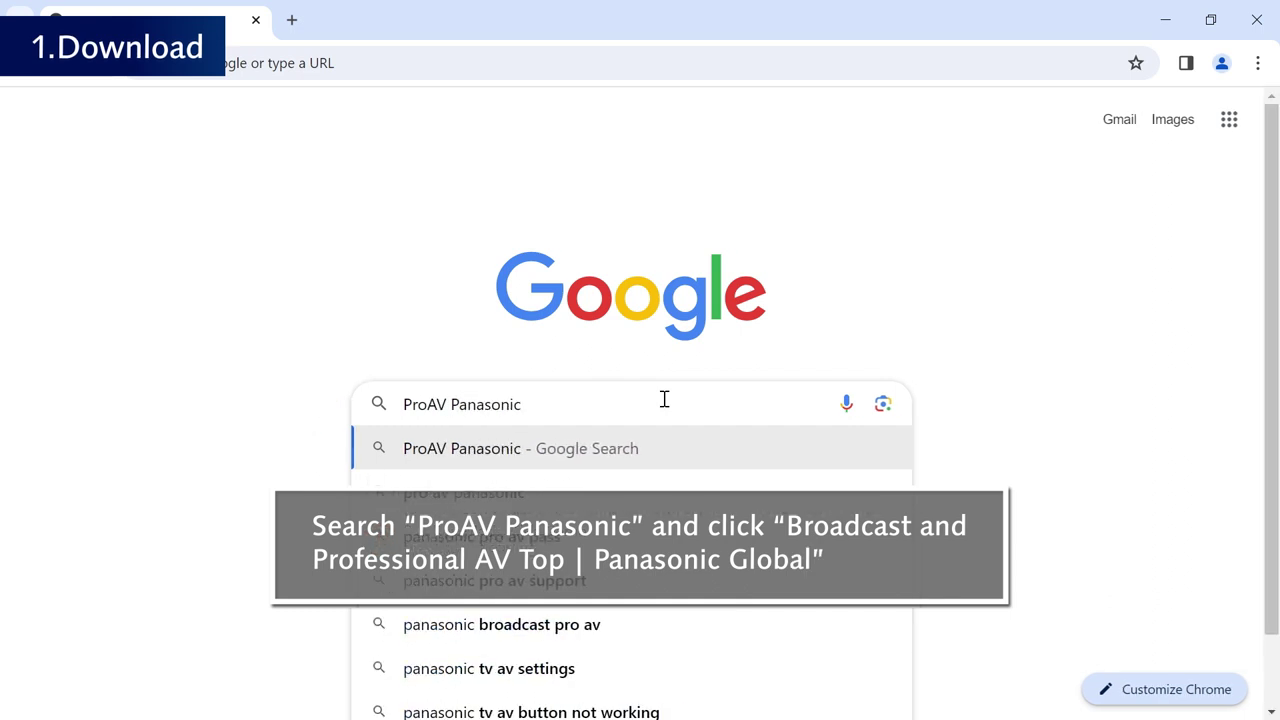
key(Return)
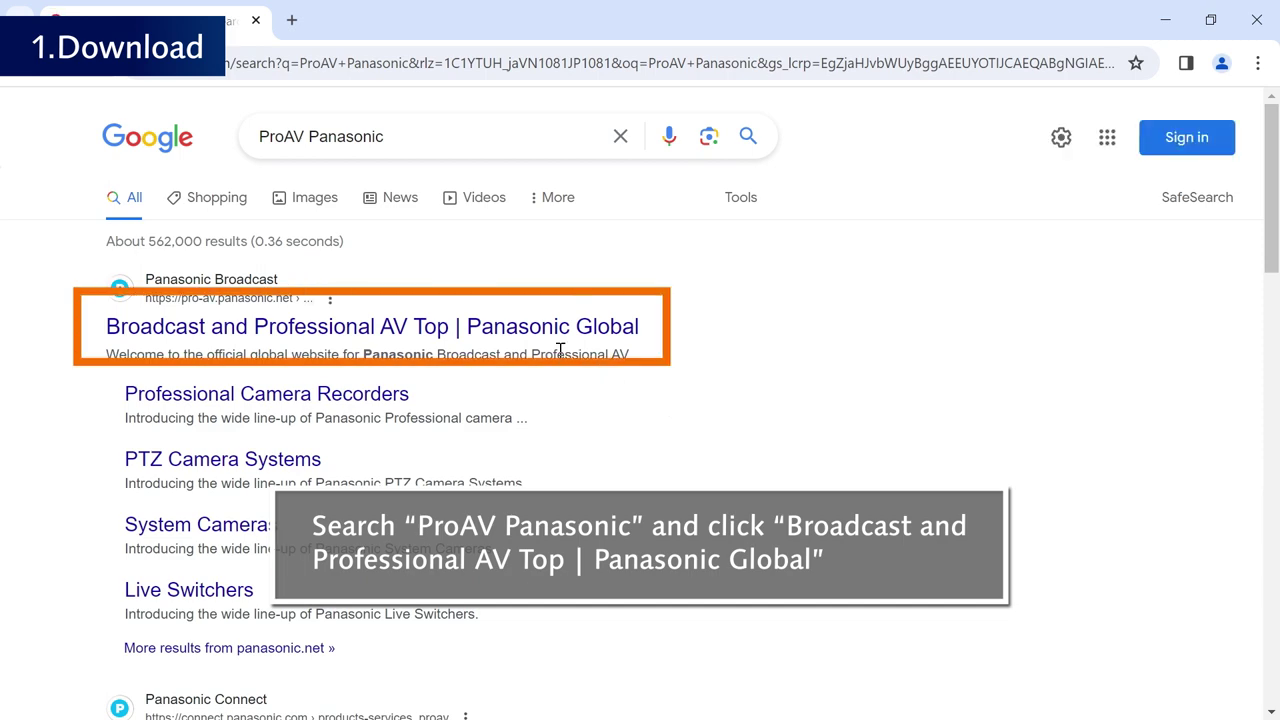
click(240, 332)
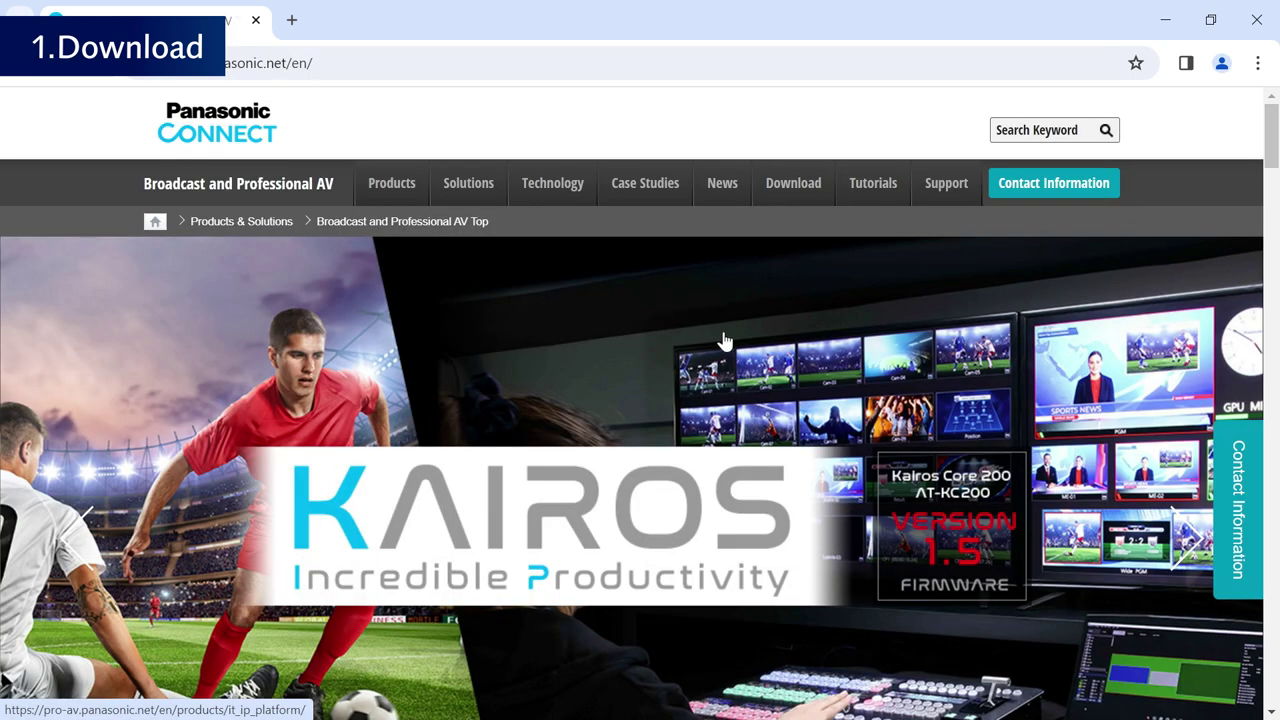
scroll(725, 341, down, 5)
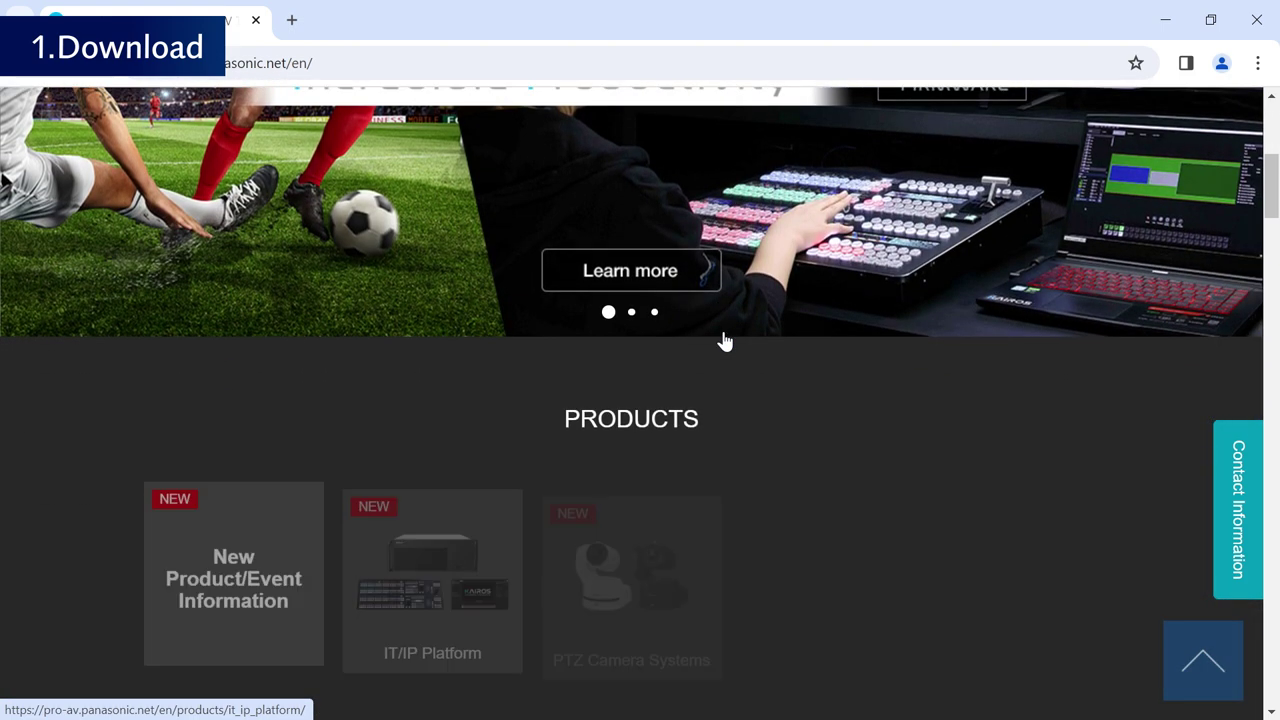
scroll(725, 341, down, 5)
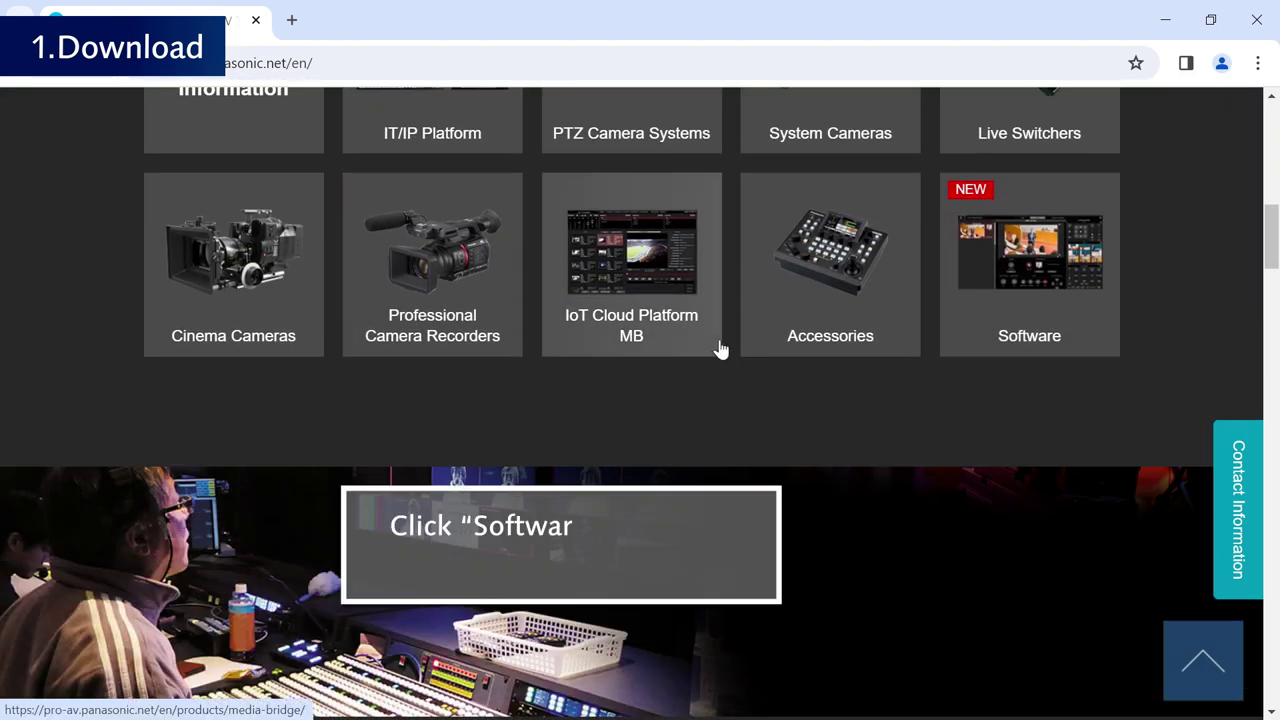
click(1103, 318)
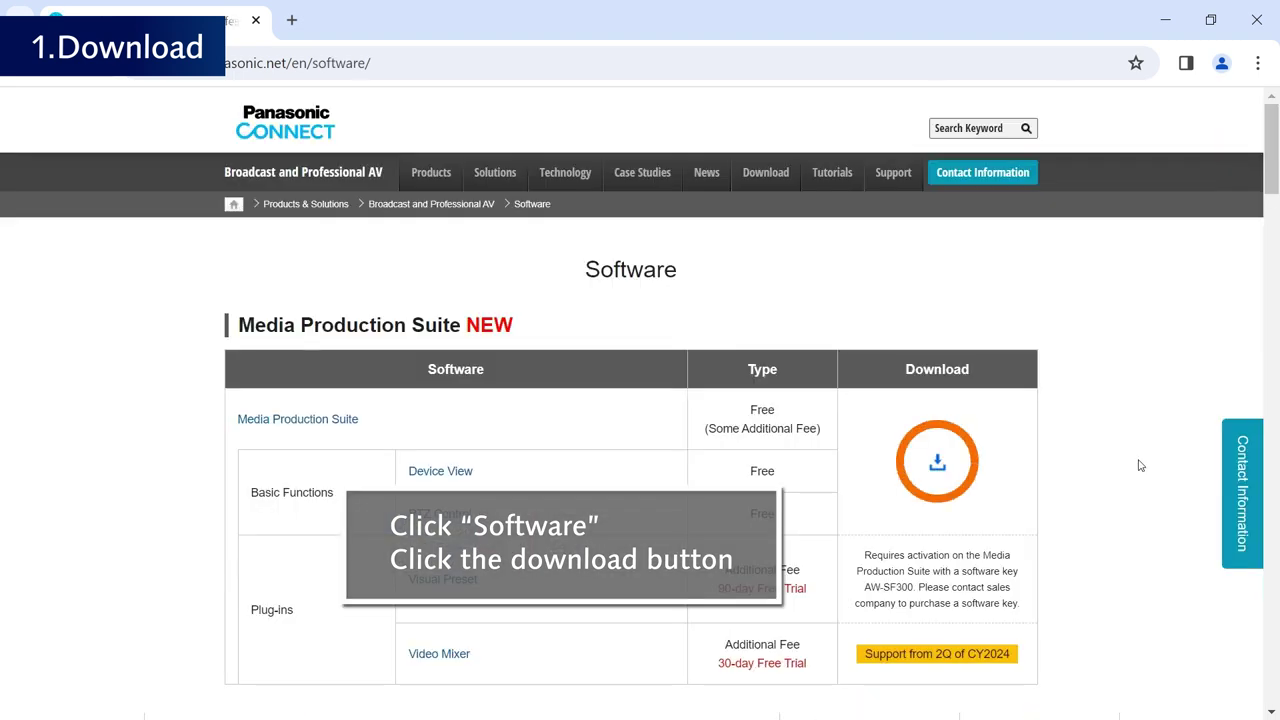
- Open the Media Production Suite Ver 1.1.7 download page and review its system requirements and supported cameras
click(936, 464)
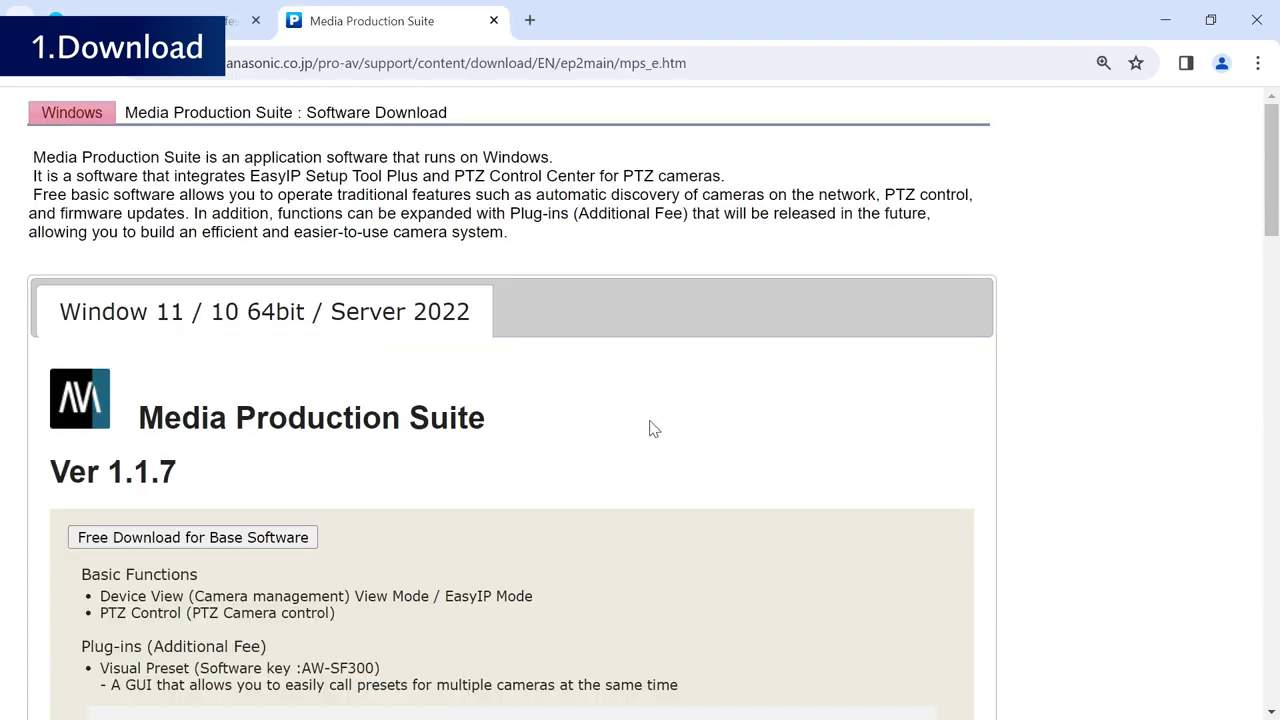
scroll(254, 558, down, 3)
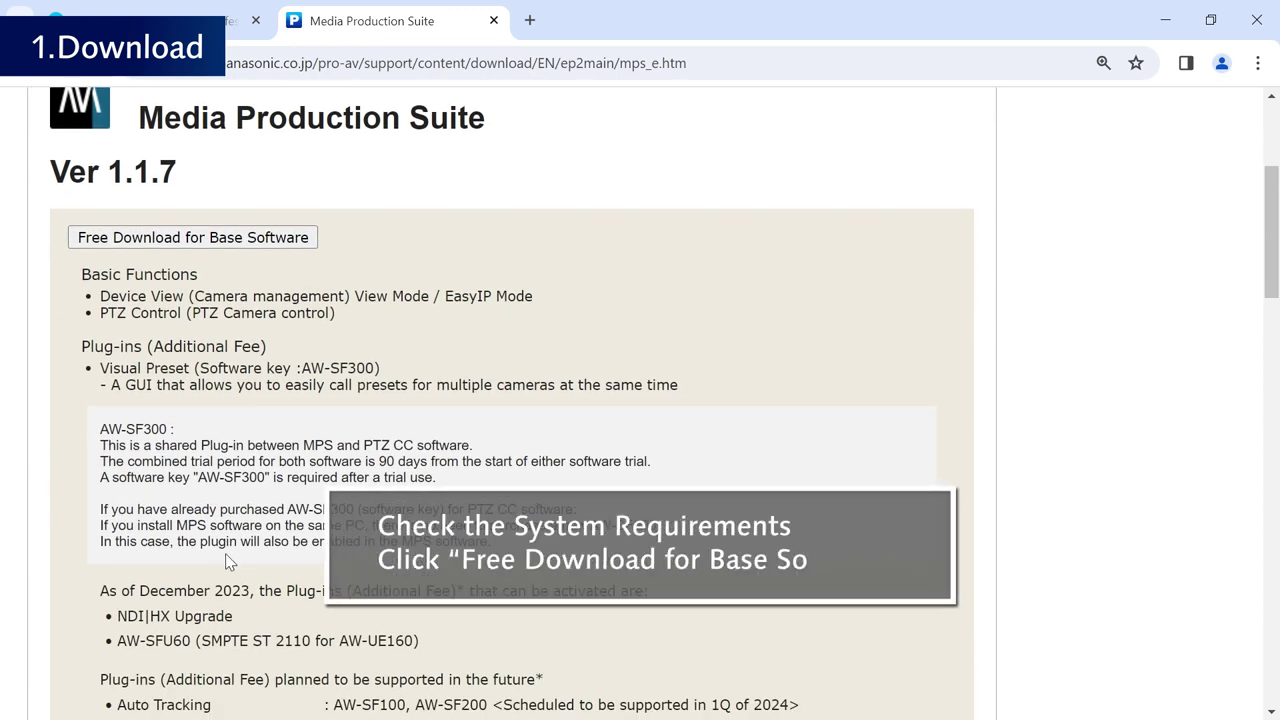
scroll(229, 555, down, 2)
scroll(231, 555, down, 10)
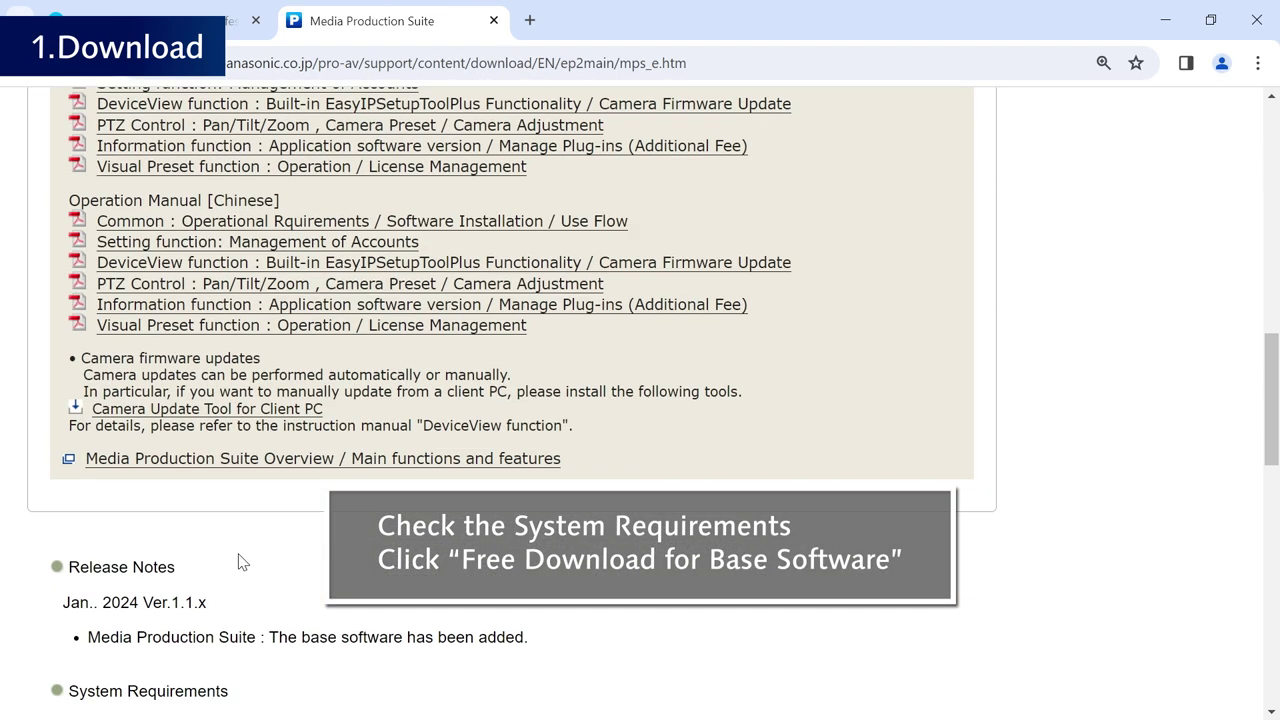
scroll(240, 562, down, 7)
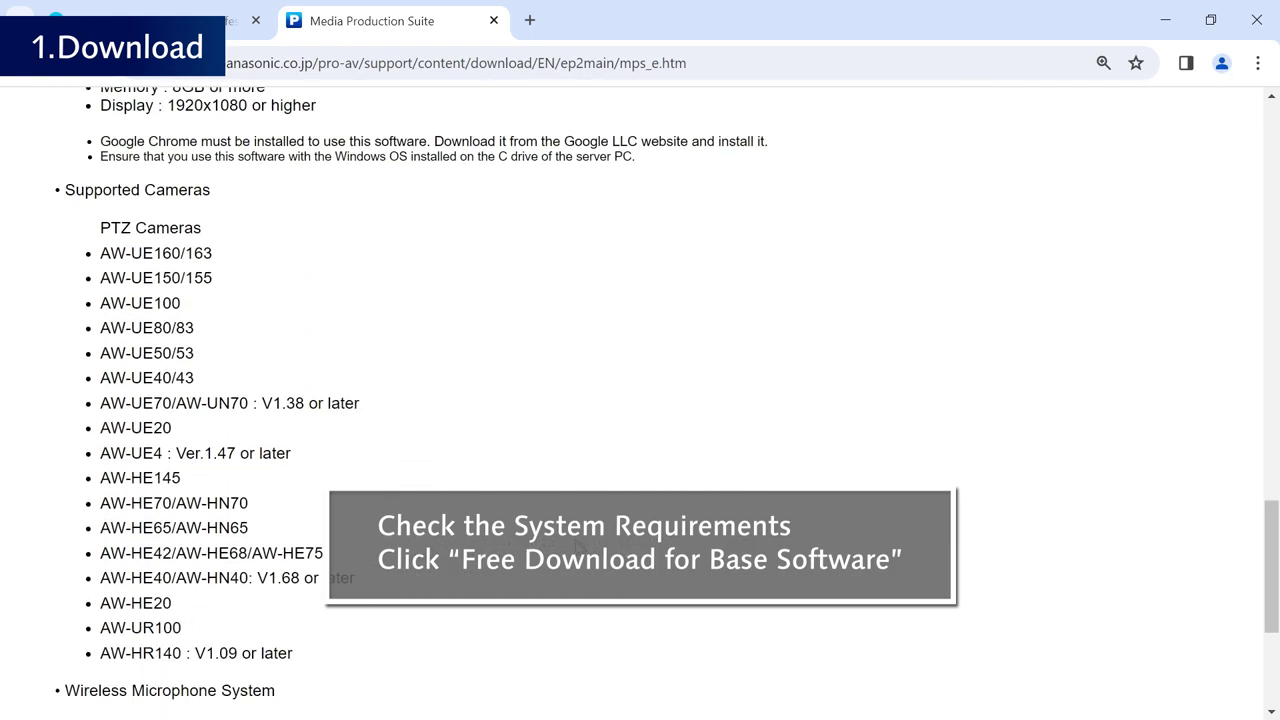
scroll(640, 400, down, 1)
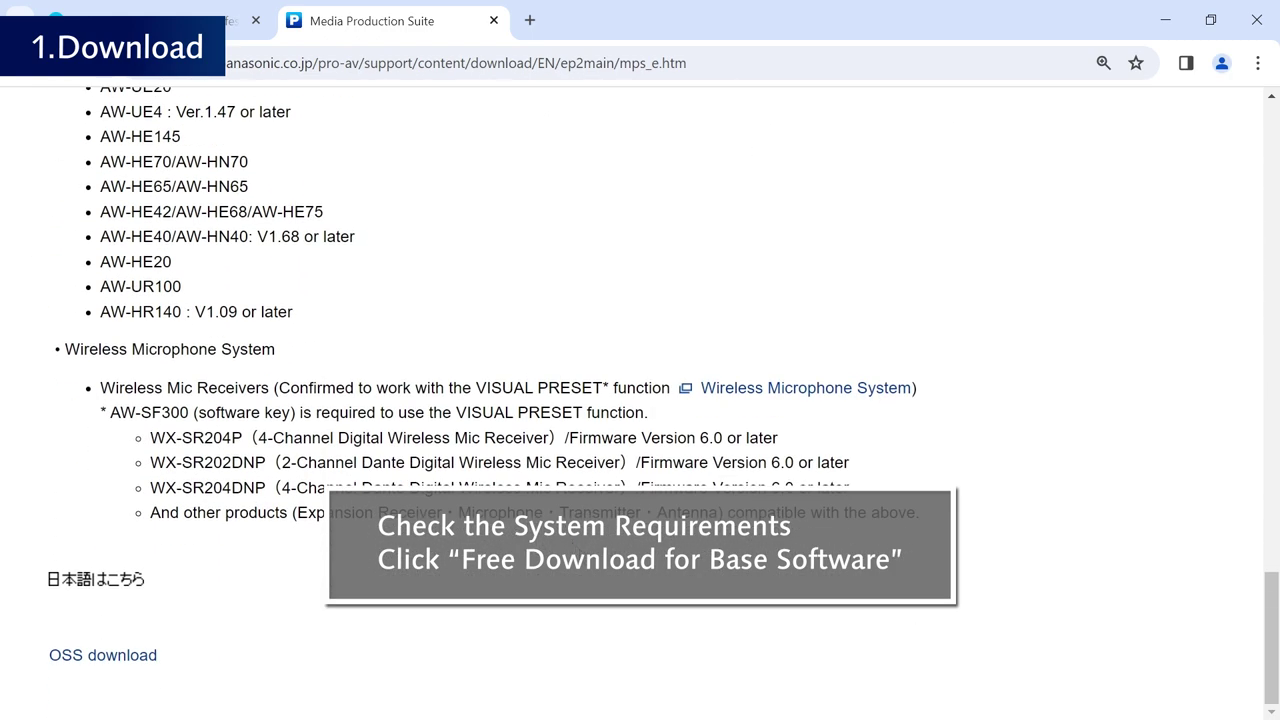
scroll(347, 420, up, 20)
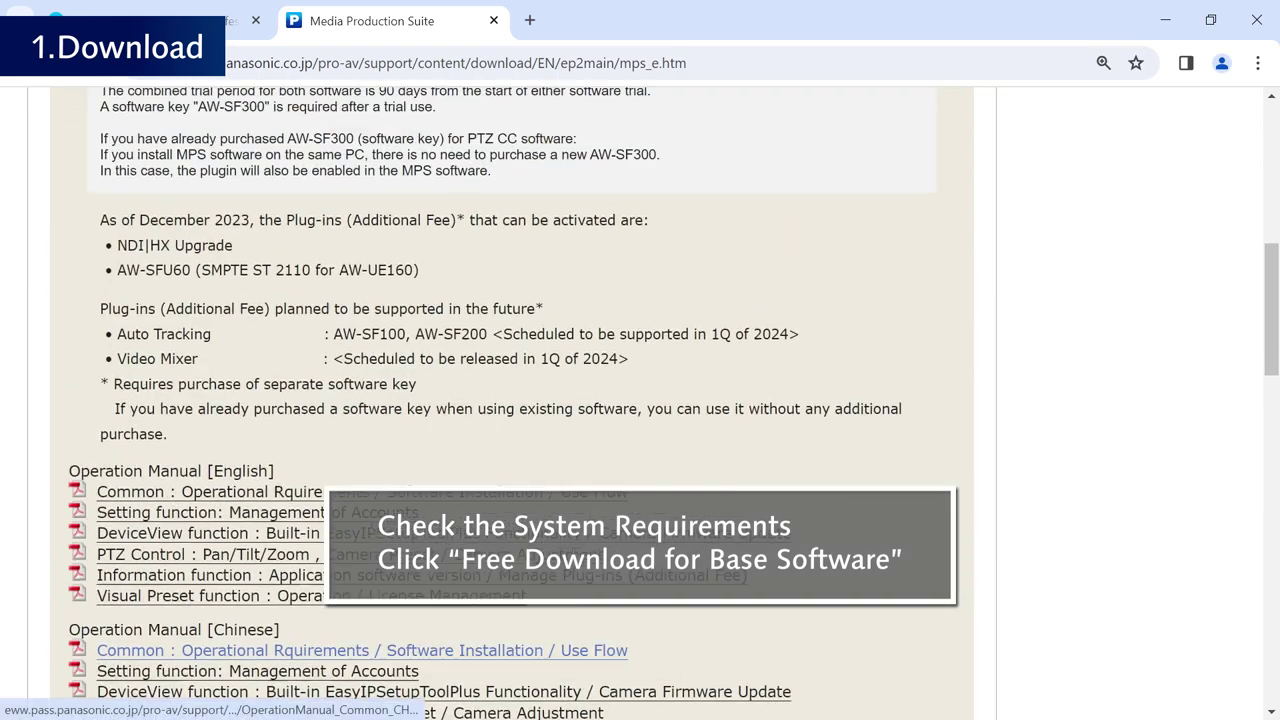
- Accept the license and download the base software Setup.exe (686,598 KB) to Downloads
click(277, 303)
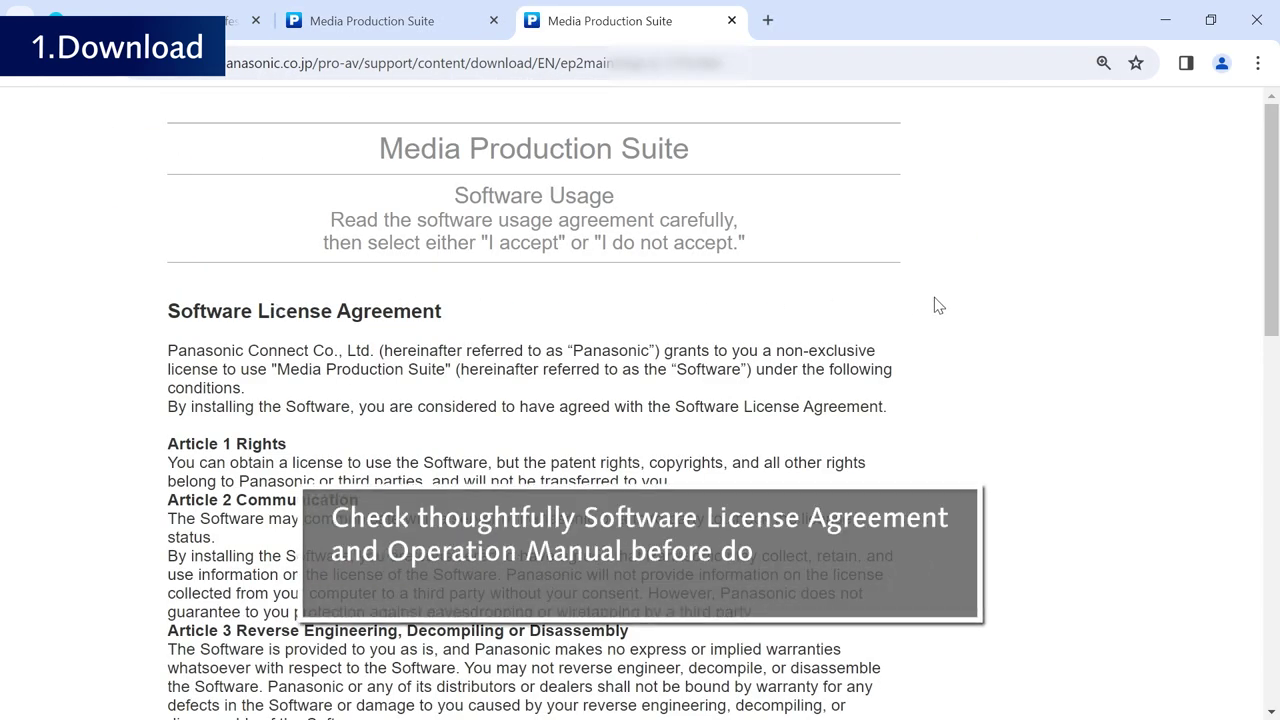
scroll(934, 303, down, 2)
scroll(934, 307, down, 3)
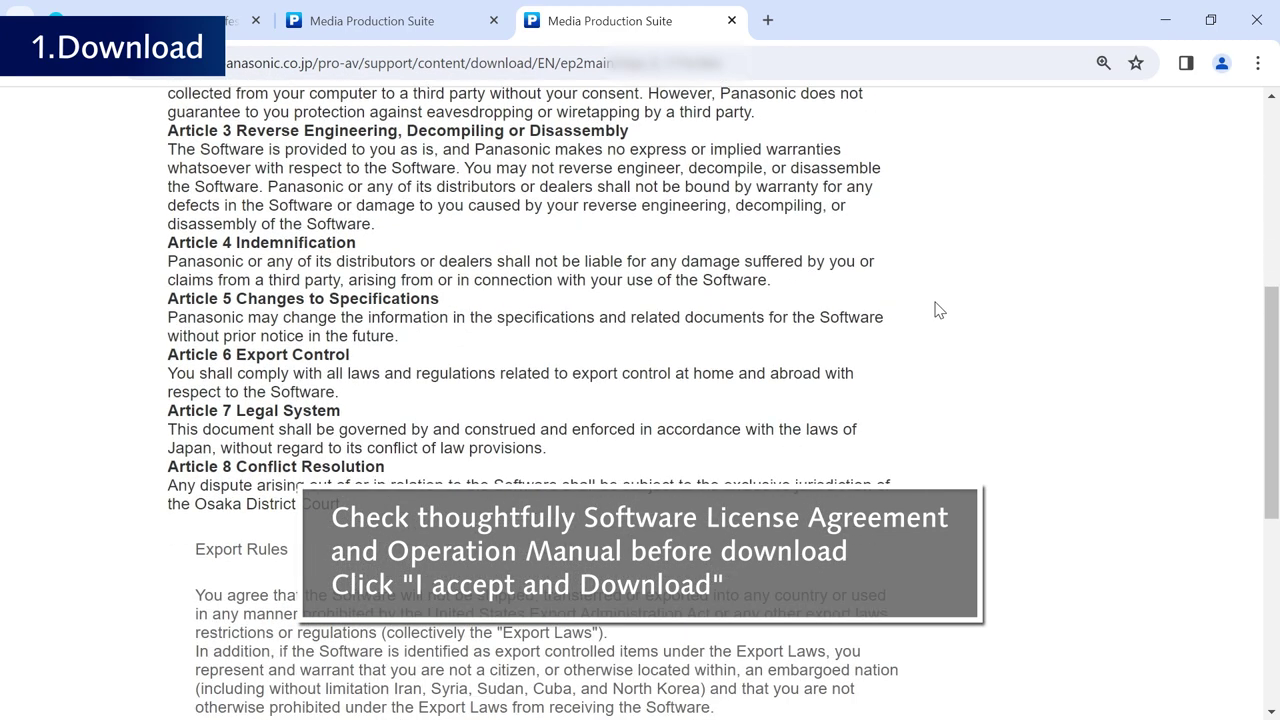
scroll(939, 310, down, 3)
scroll(939, 310, down, 2)
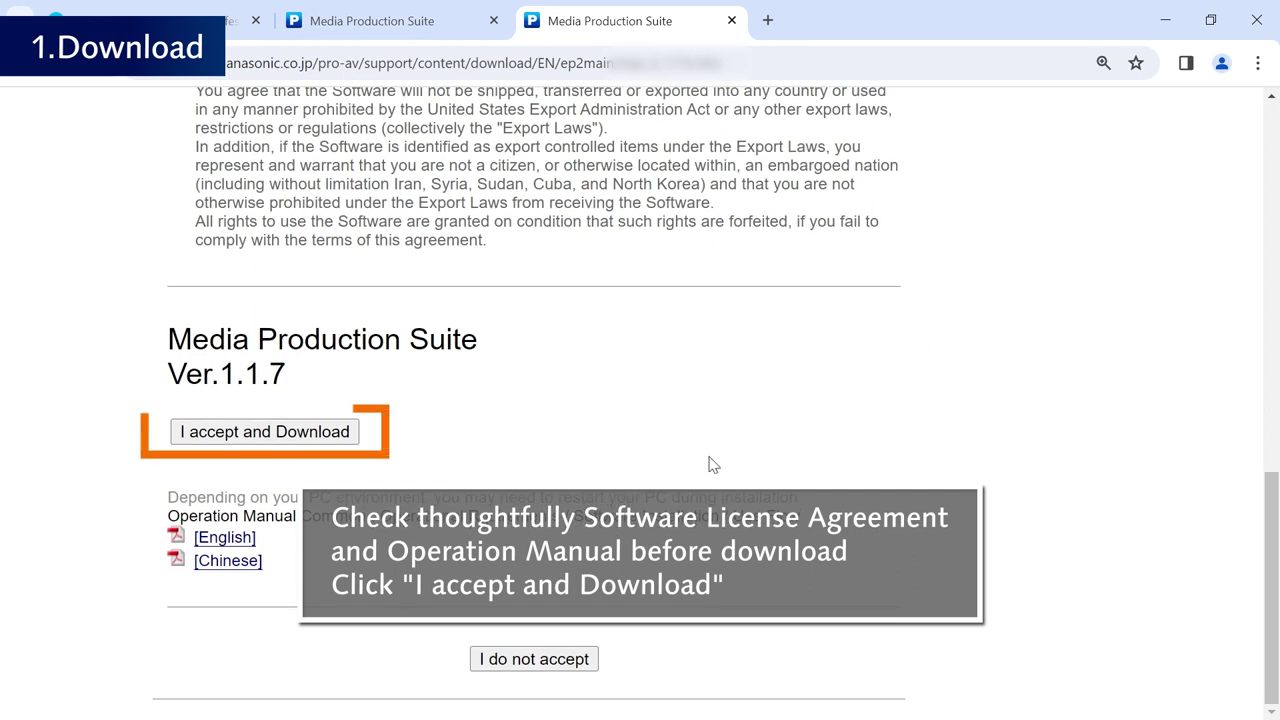
click(318, 442)
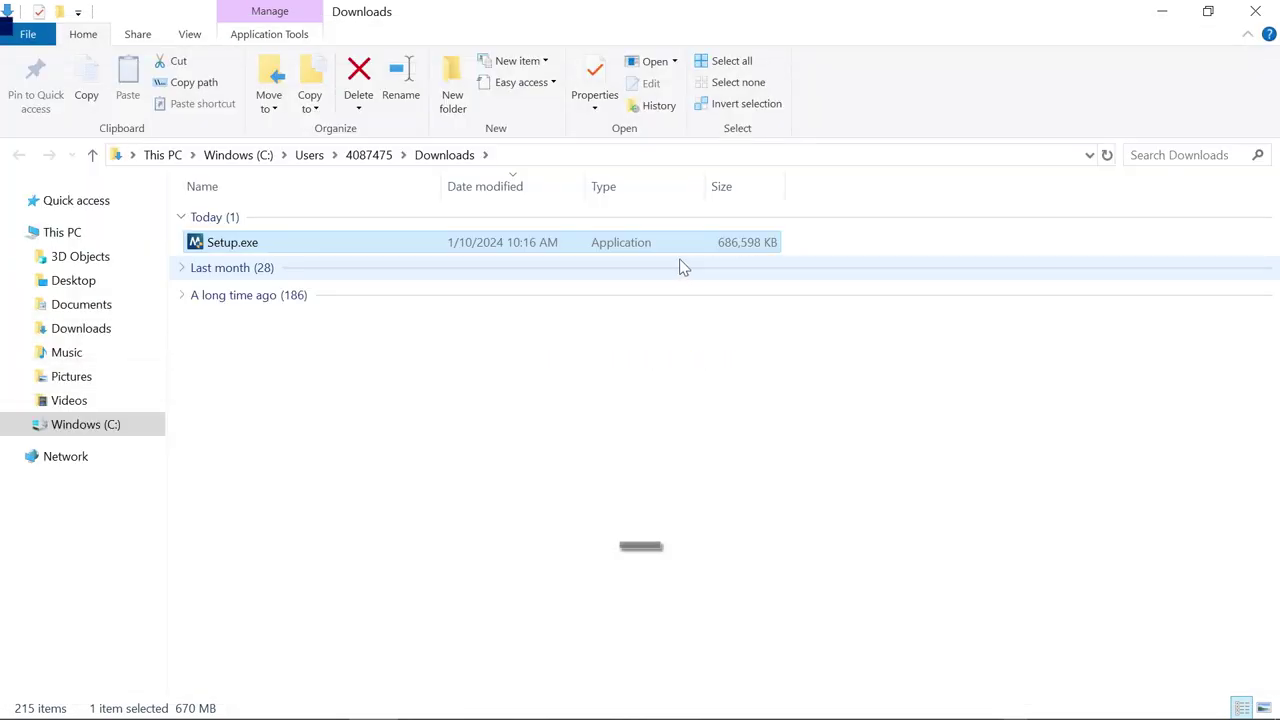
- Run Setup.exe from Downloads with English as the installer language
double_click(519, 249)
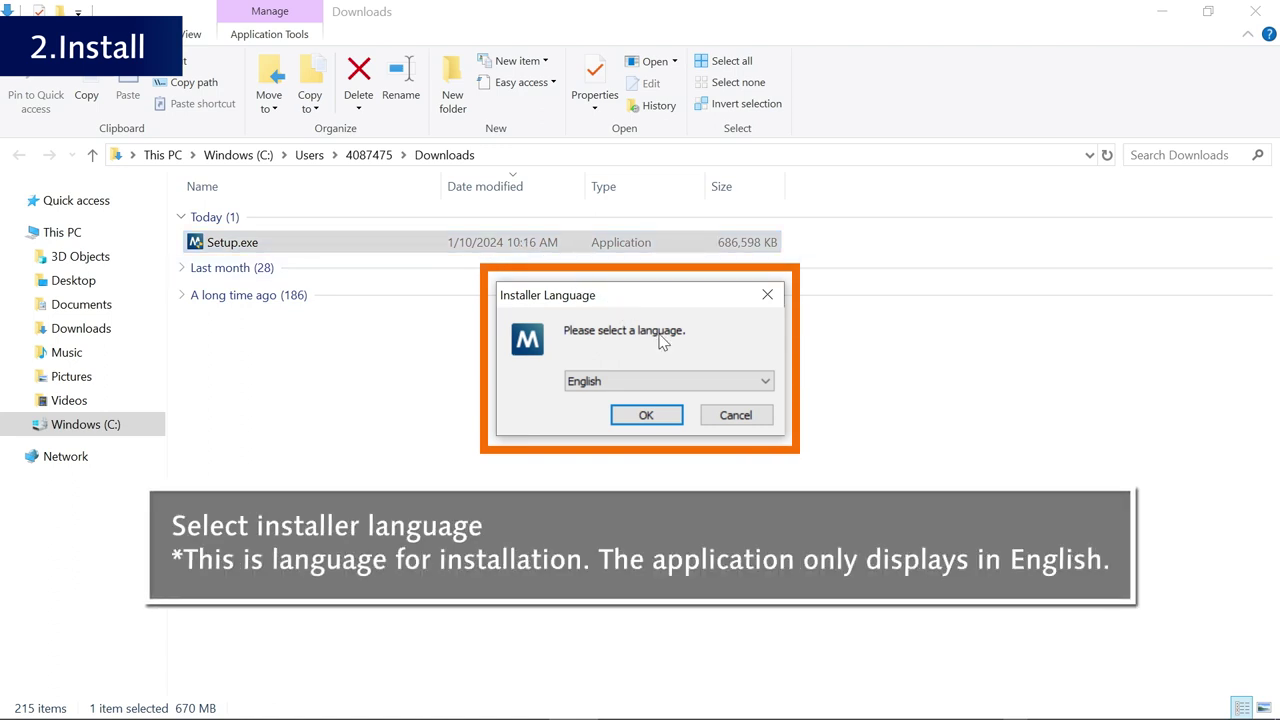
click(765, 384)
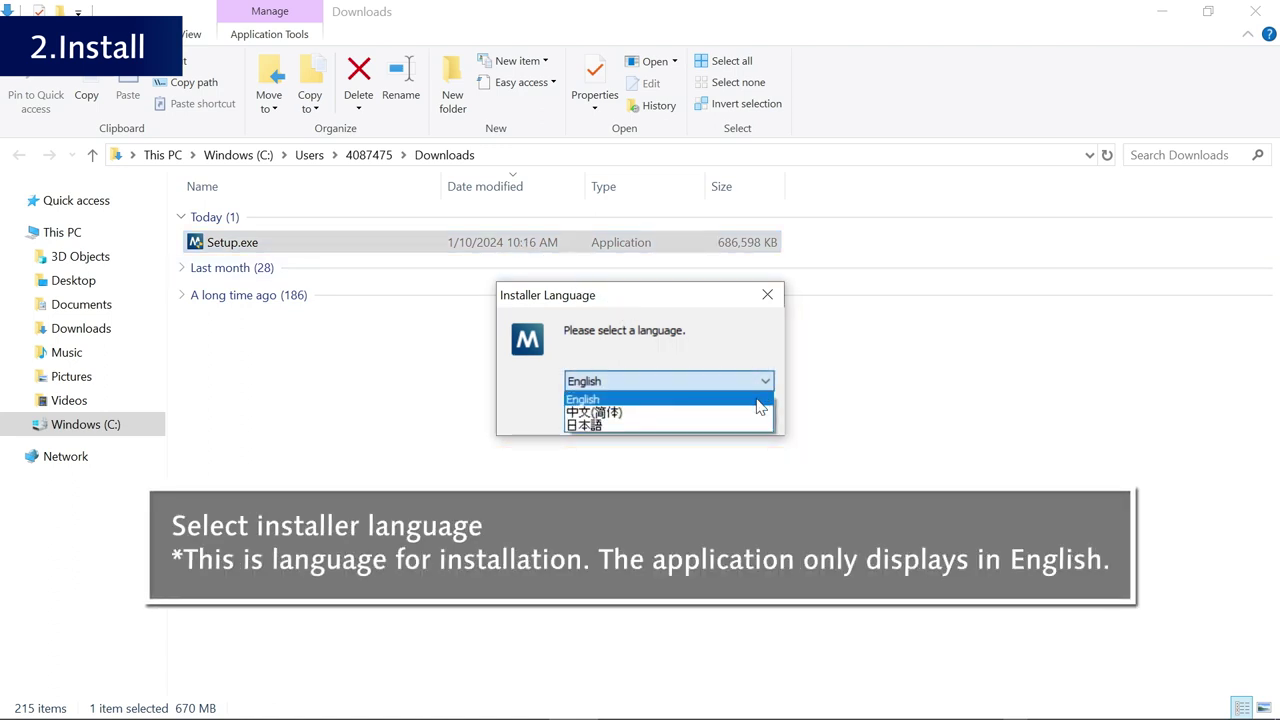
click(760, 407)
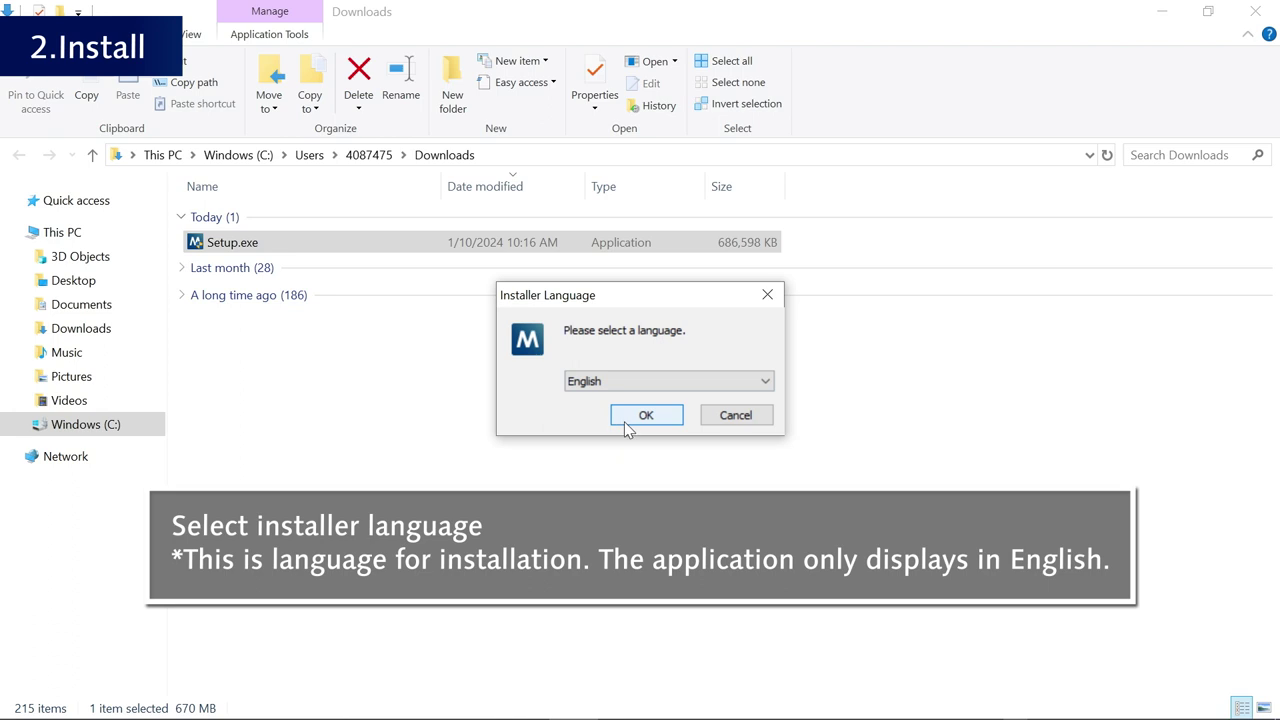
click(656, 421)
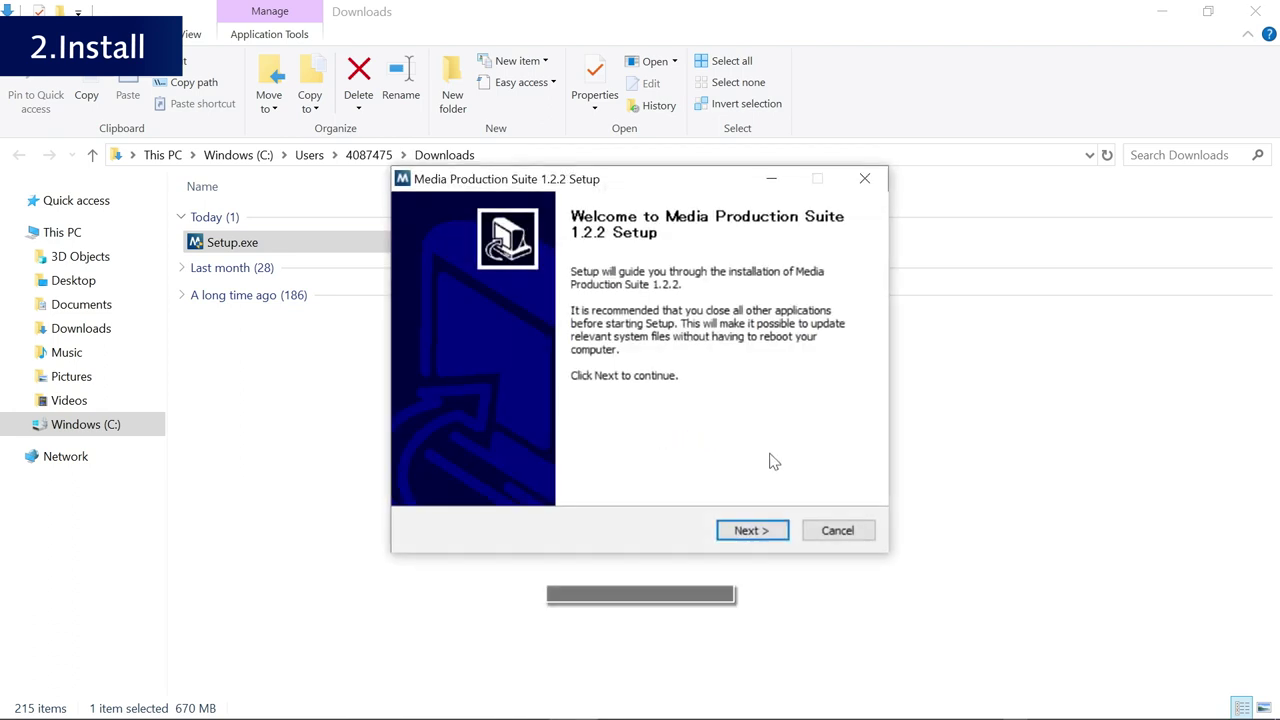
- Agree to the license and install version 1.2.2, keeping run-now and Windows-startup options ticked
click(784, 536)
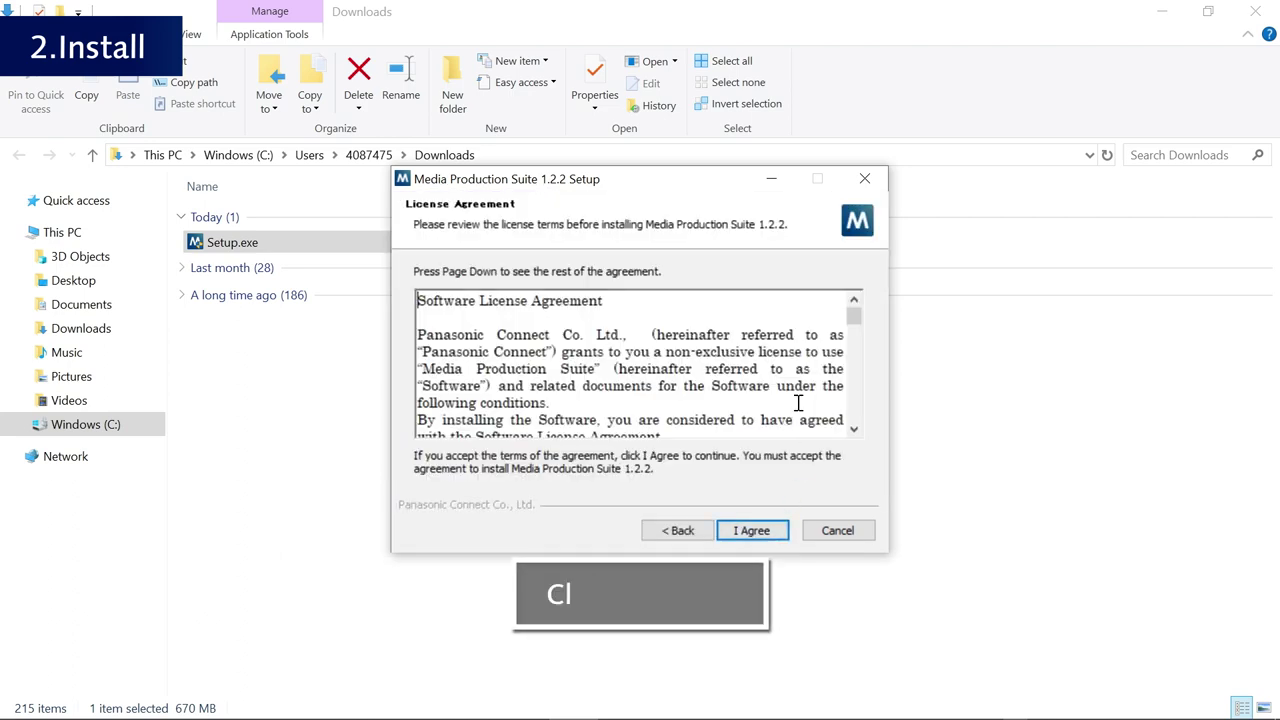
scroll(798, 403, down, 10)
scroll(802, 407, down, 4)
click(779, 537)
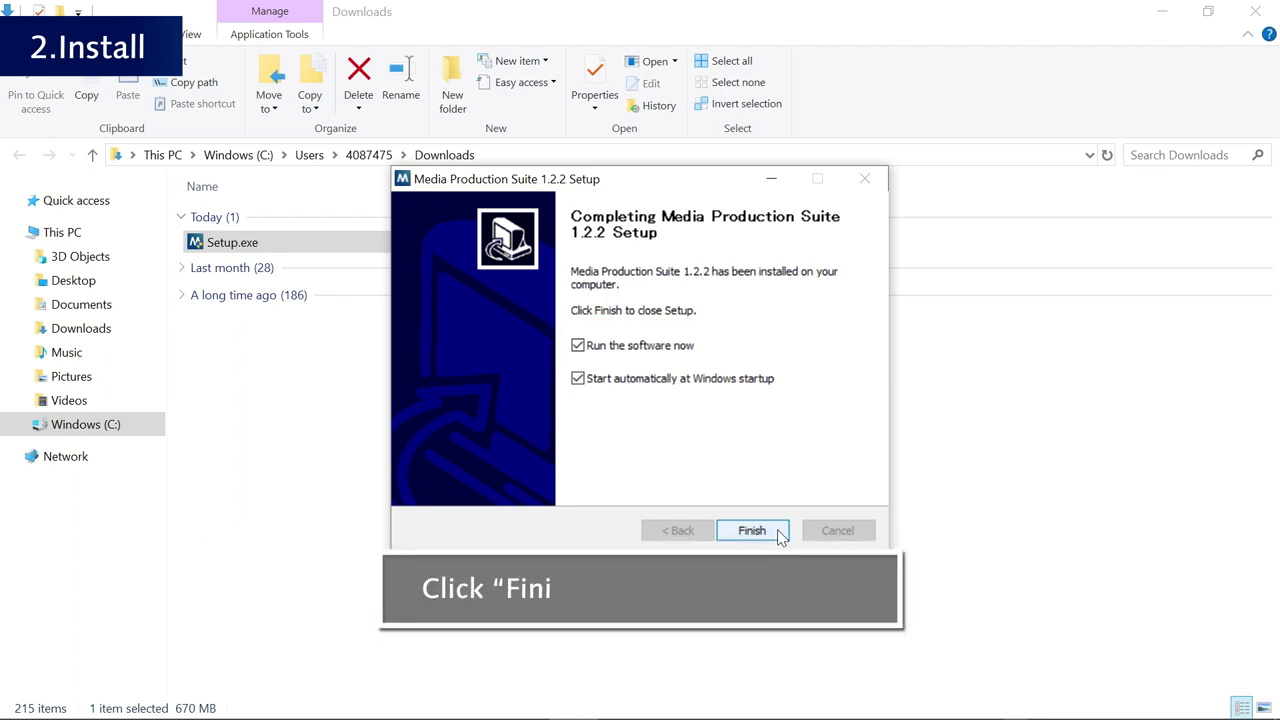
click(752, 530)
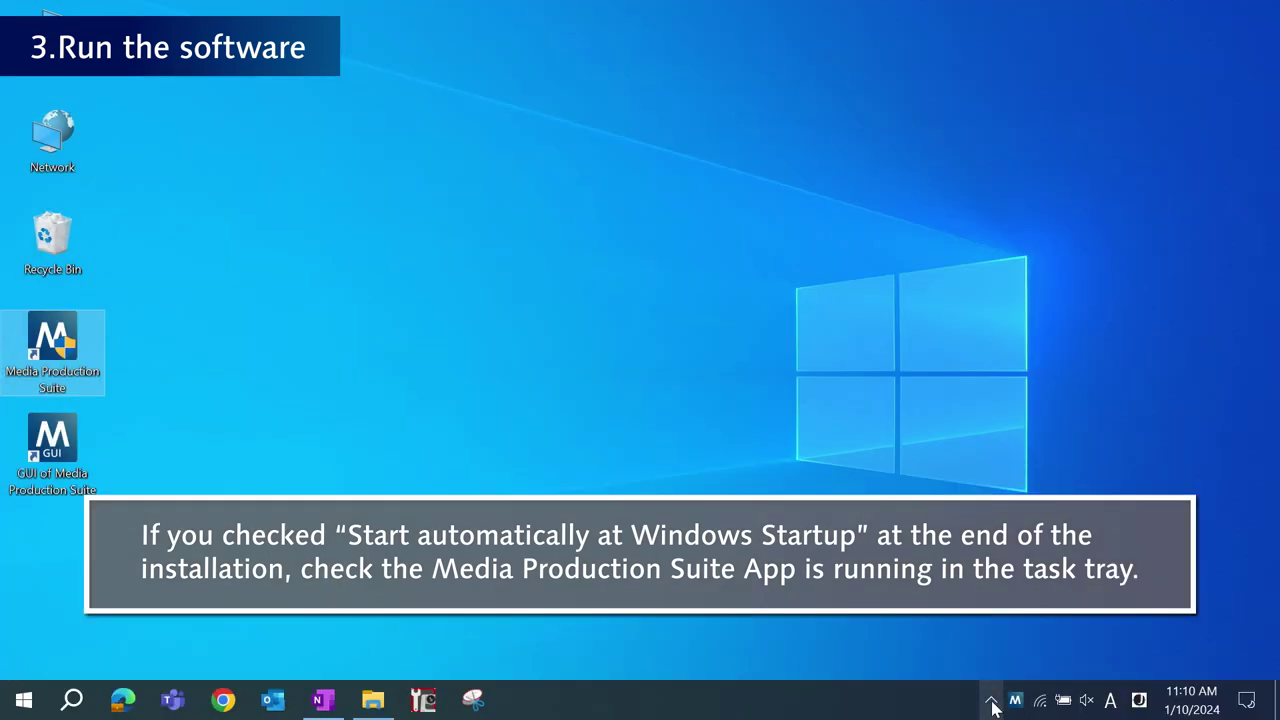
- Launch Media Production Suite, confirm its tray icon, and open the GUI shortcut in the browser
click(1012, 702)
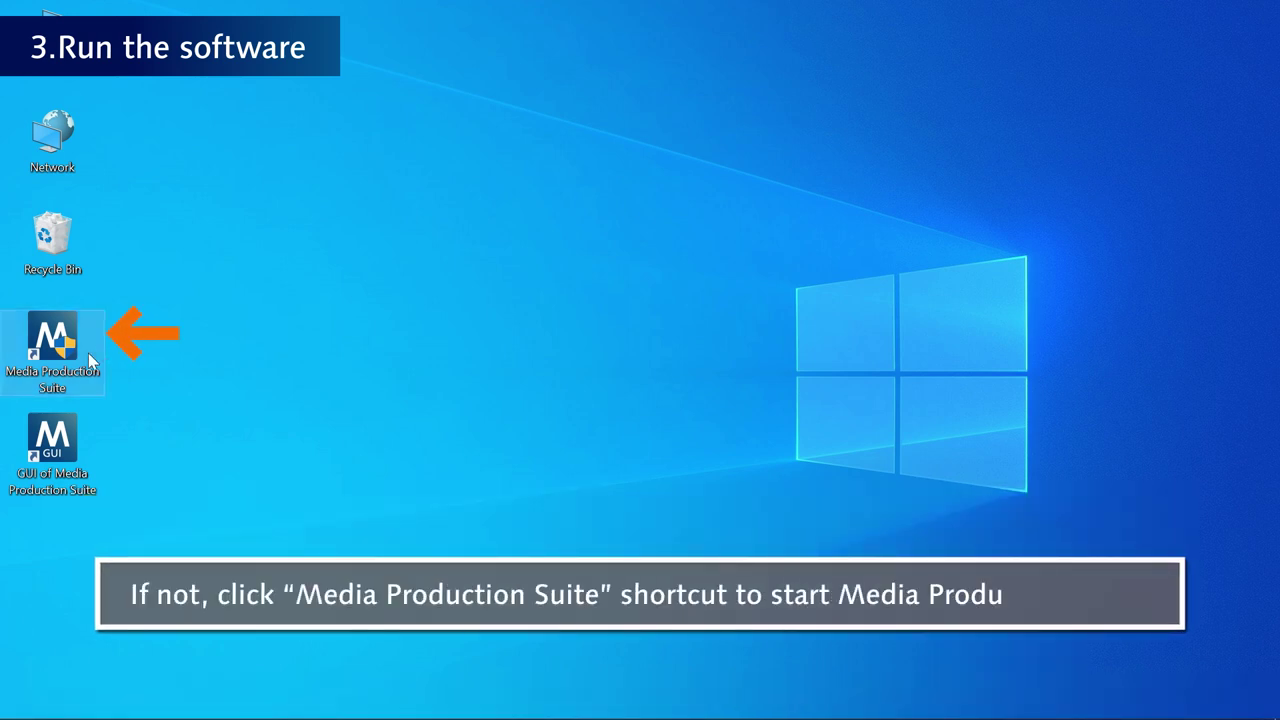
double_click(88, 352)
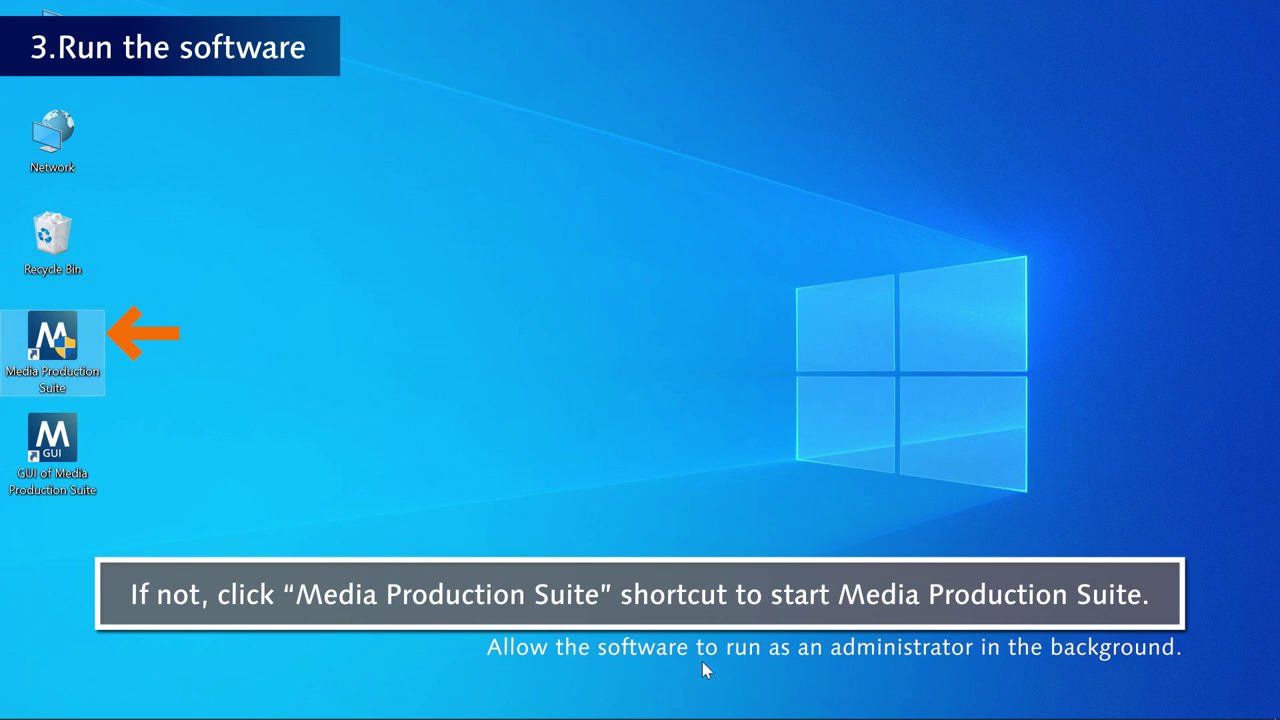
mouse_move(966, 712)
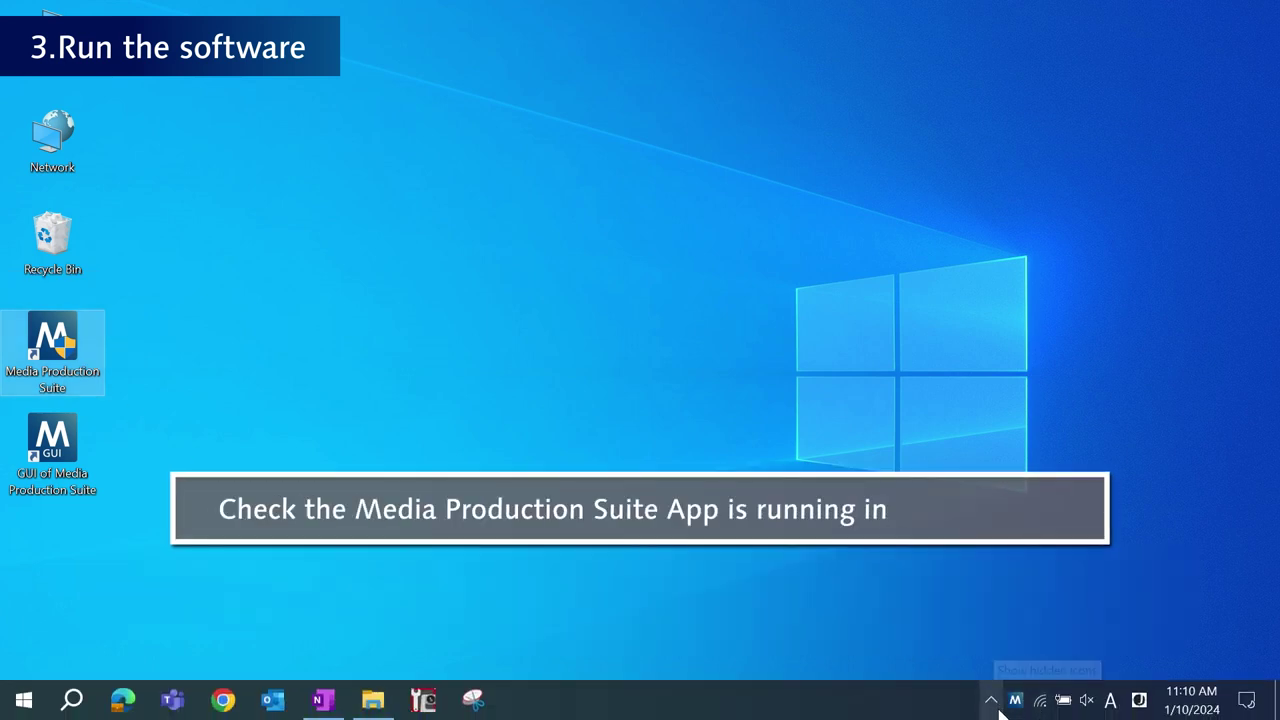
click(989, 702)
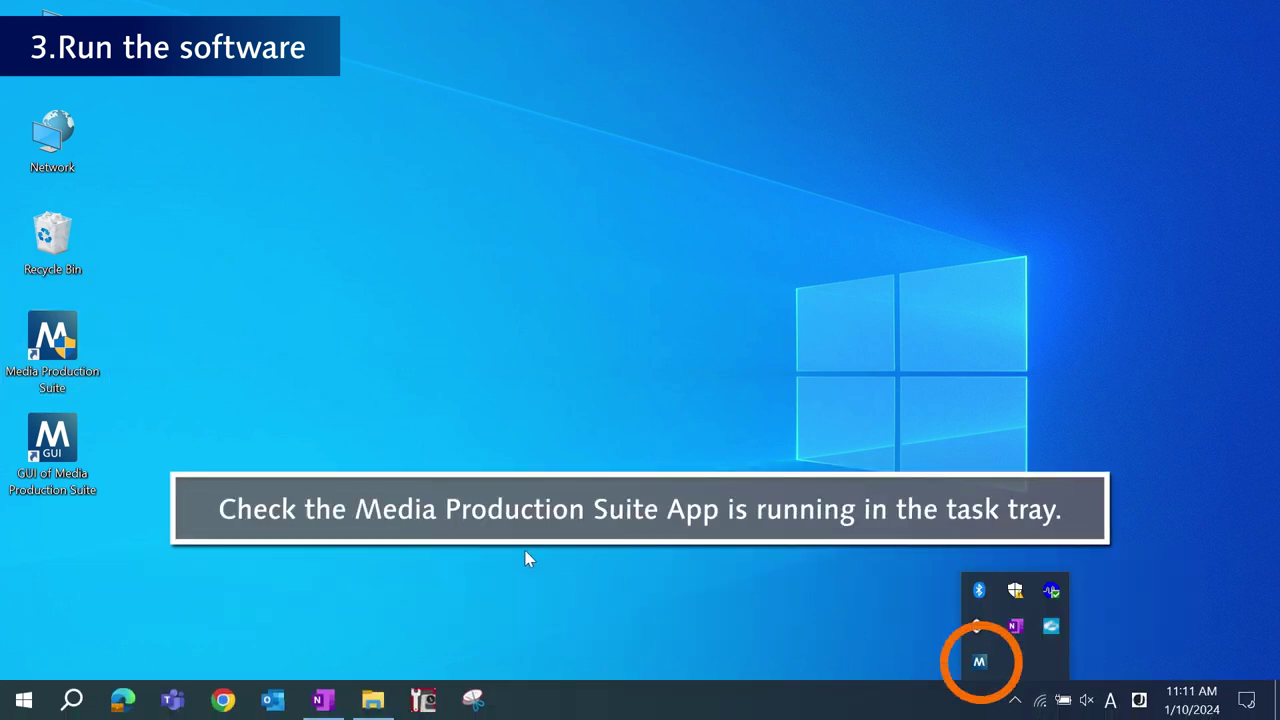
key(Escape)
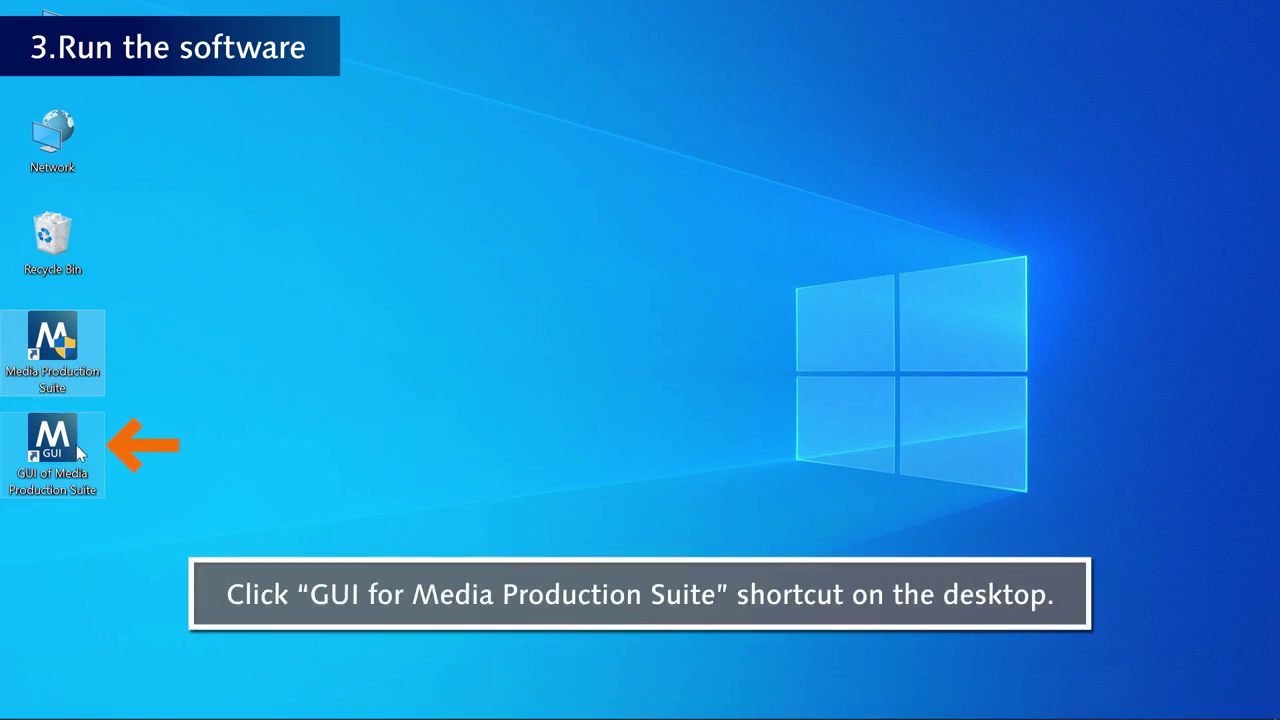
double_click(77, 447)
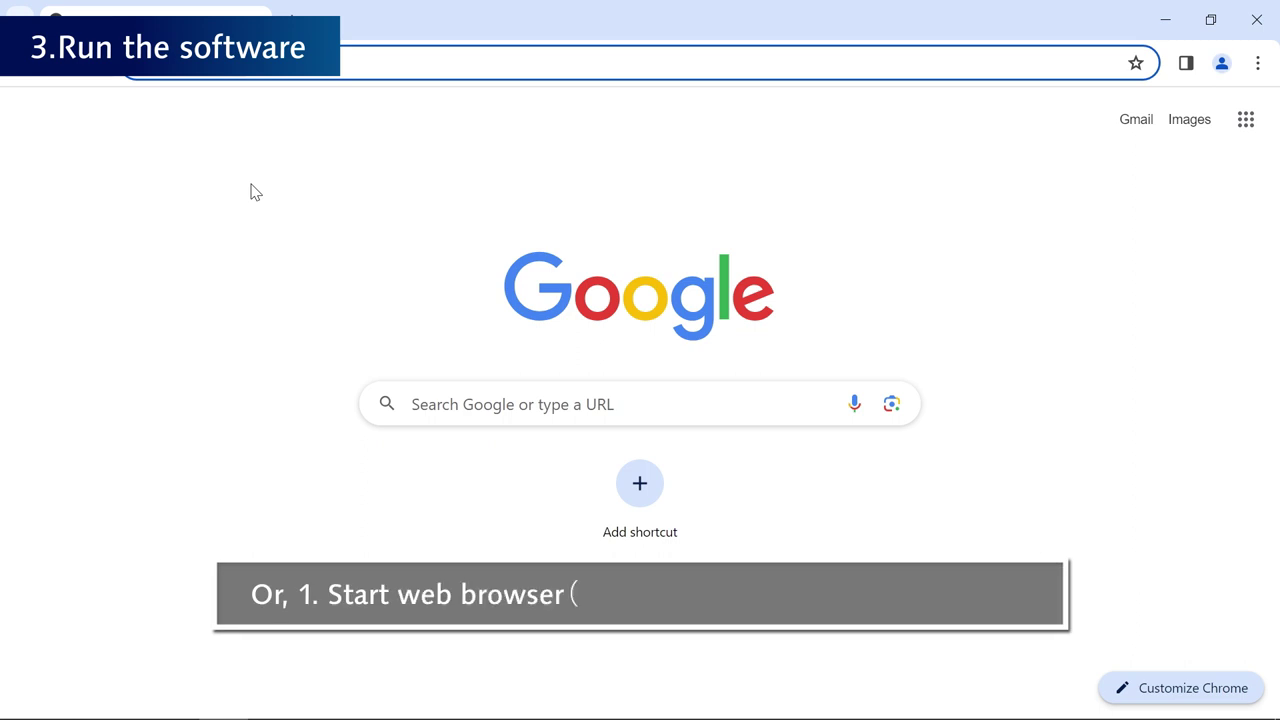
click(766, 159)
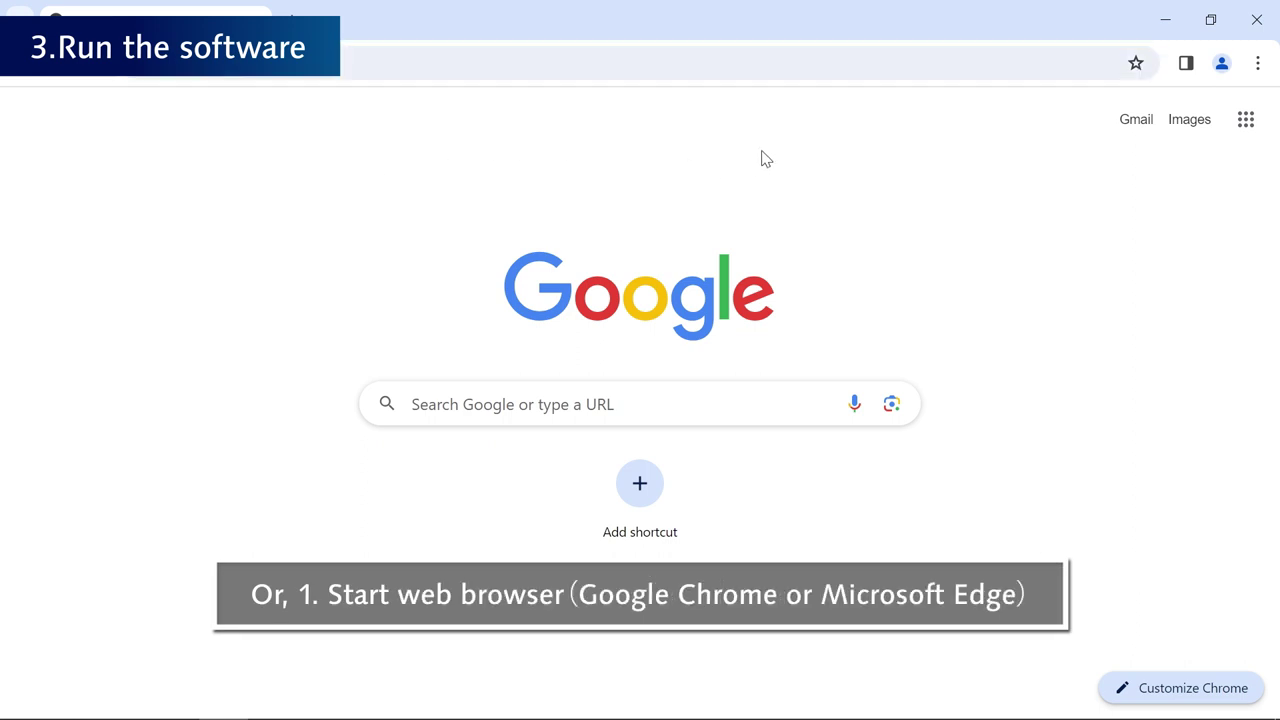
click(442, 62)
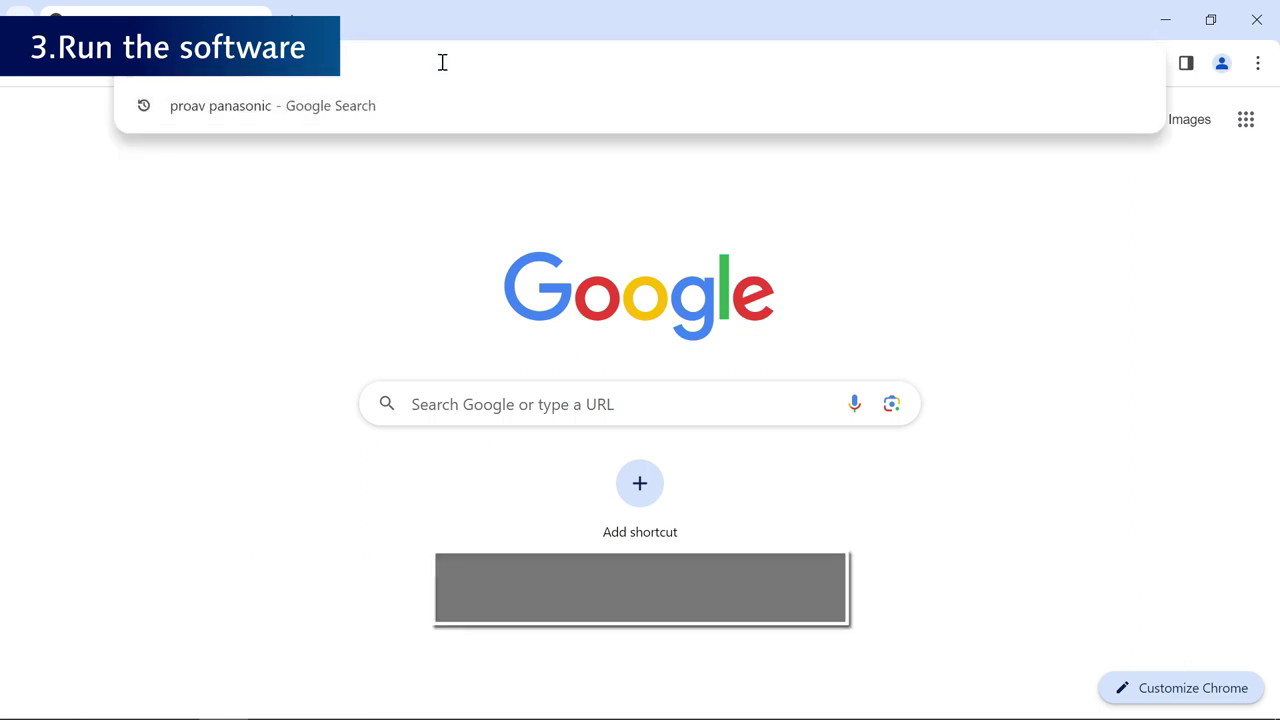
text(http://localhost/MediaProductionSuite/Base/)
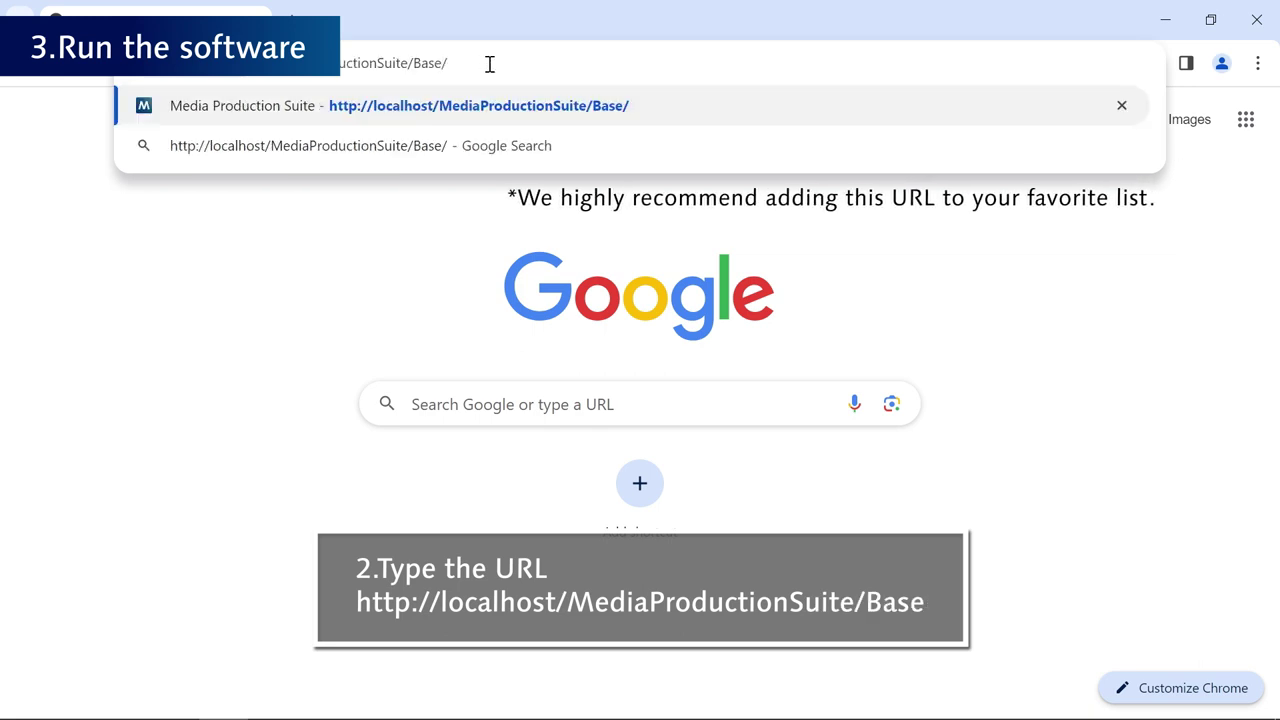
key(Return)
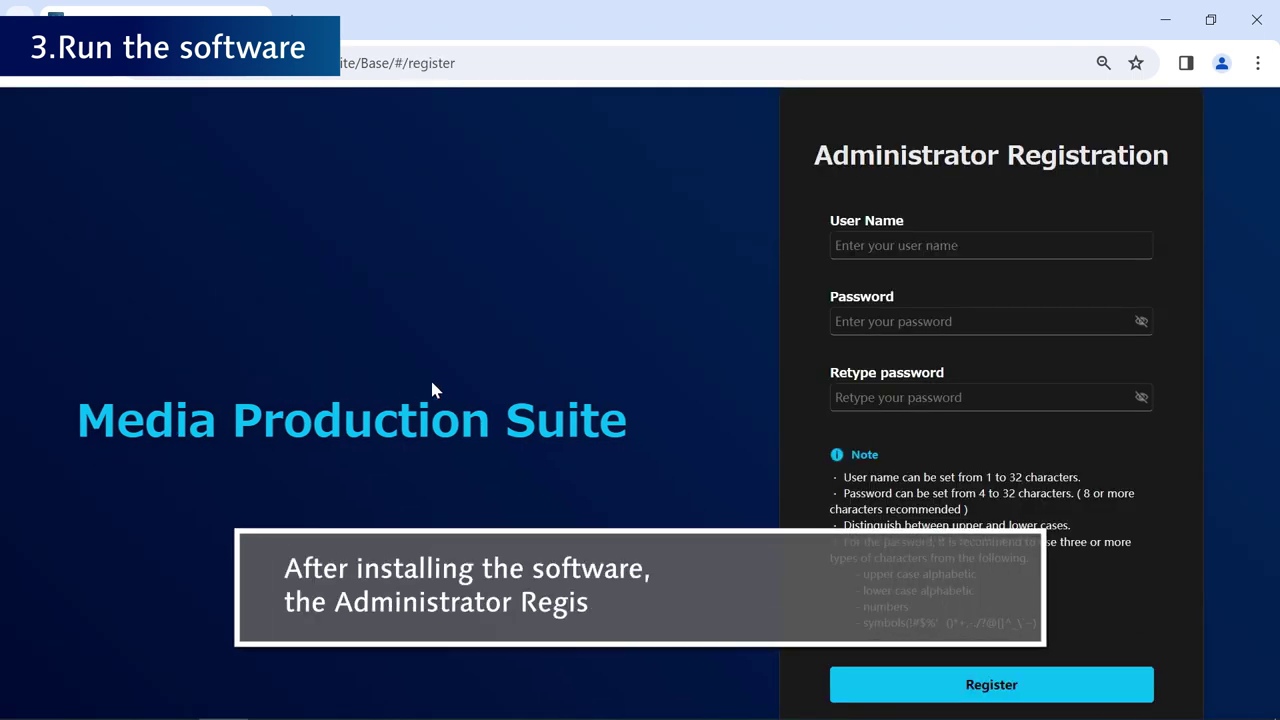
- Register the administrator with a user name and the password entered twice
click(970, 245)
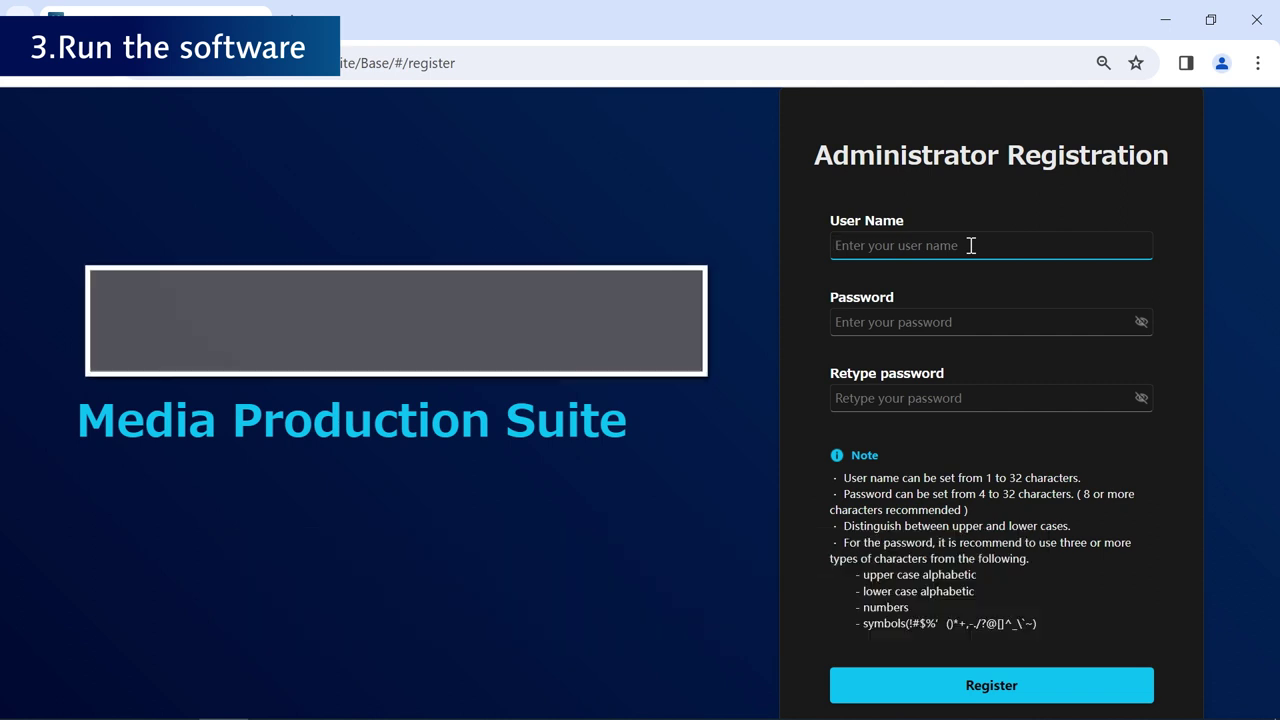
text(Panasonic12345)
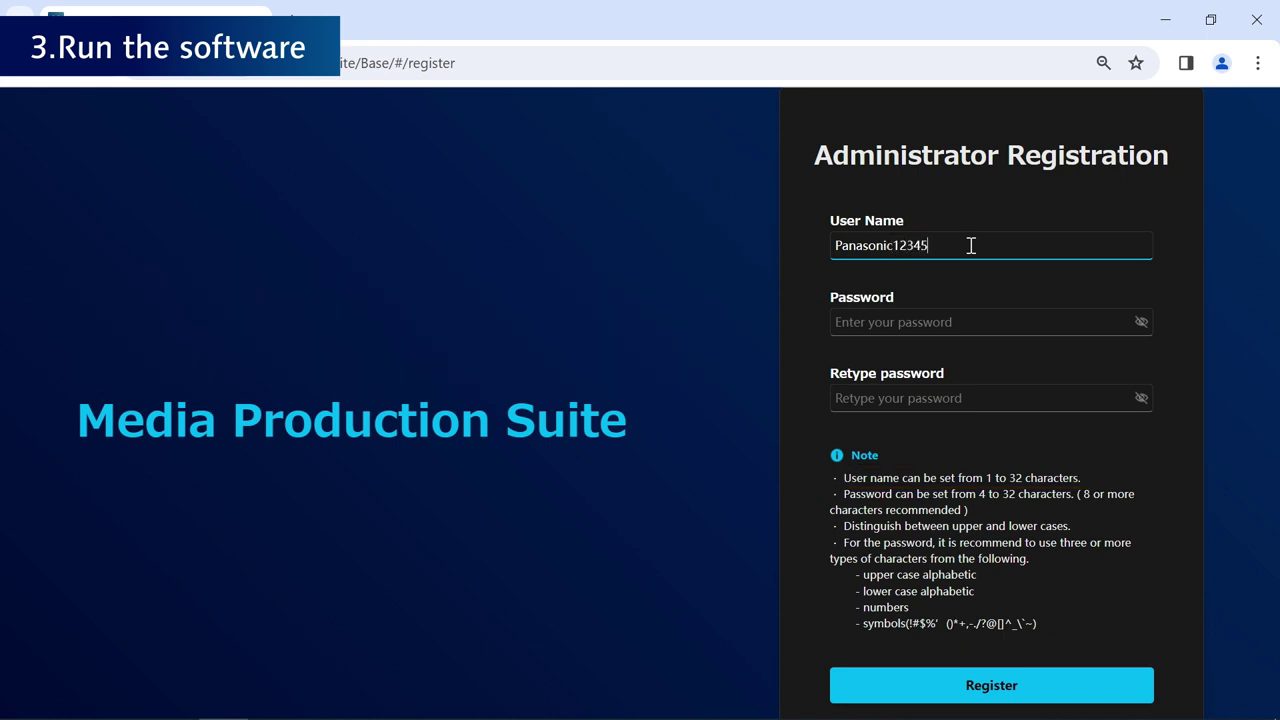
key(Tab)
text(Pna)
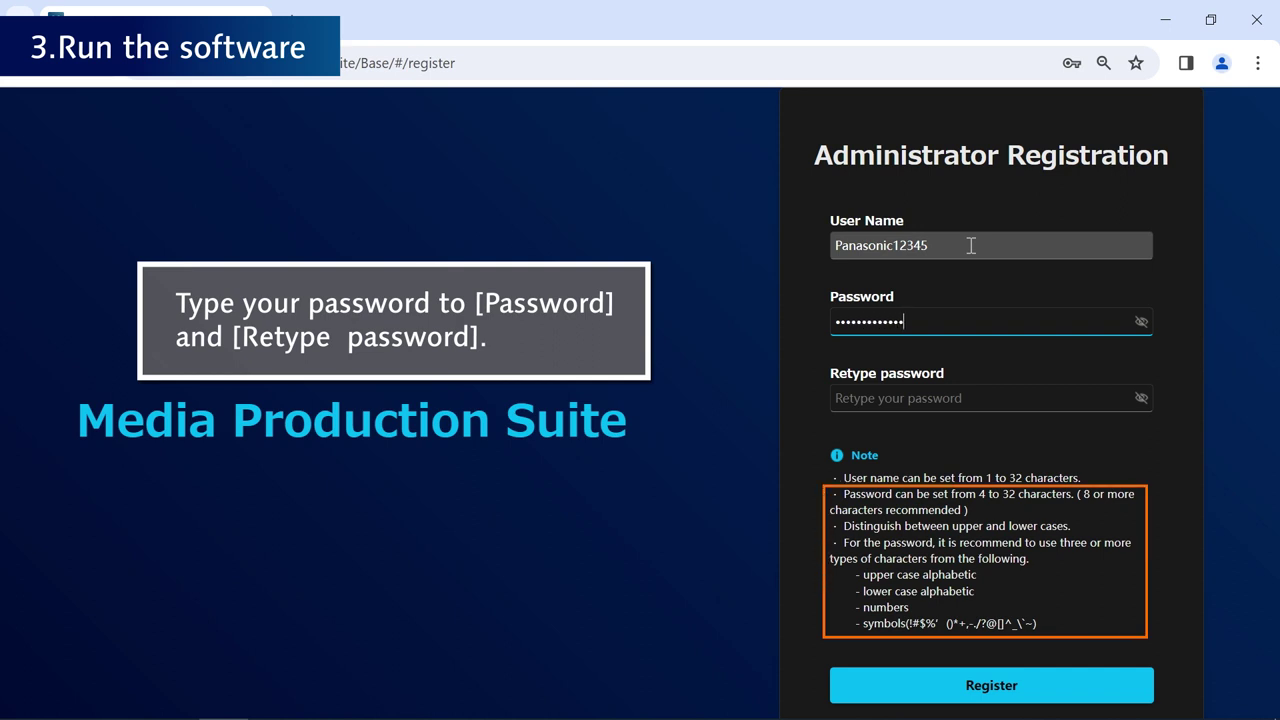
key(Tab)
text(P)
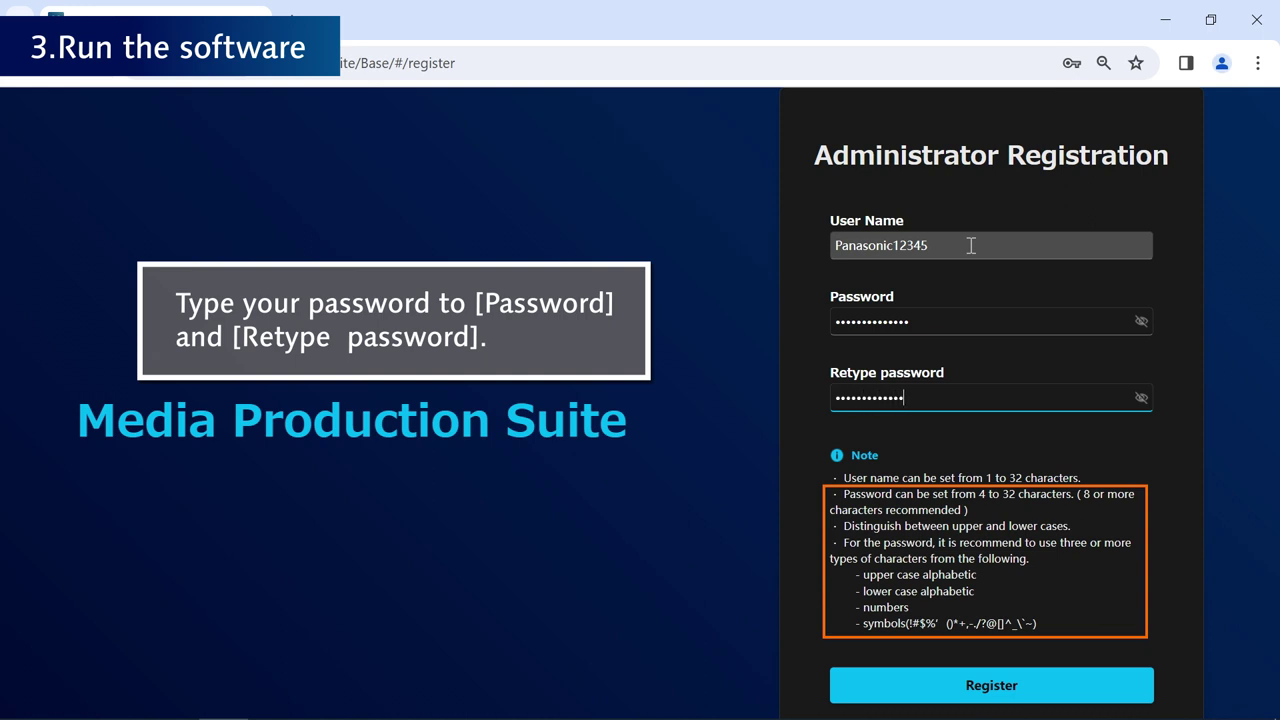
text(5)
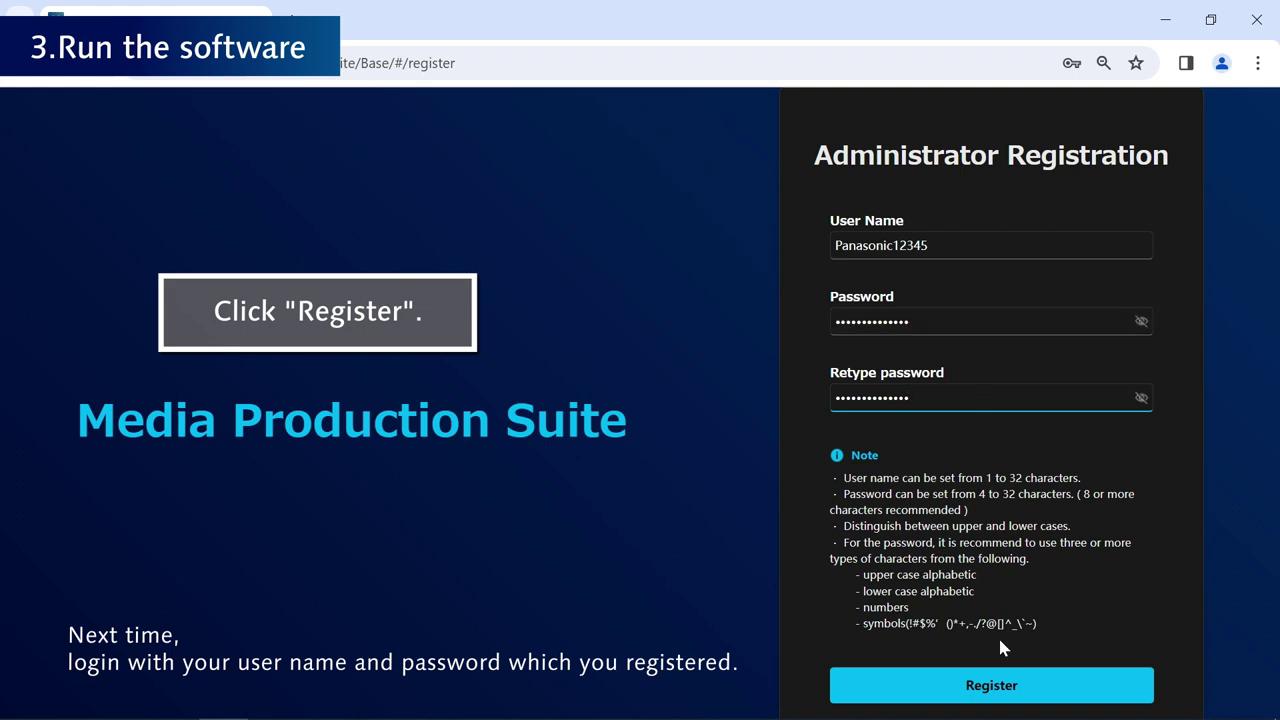
click(1037, 696)
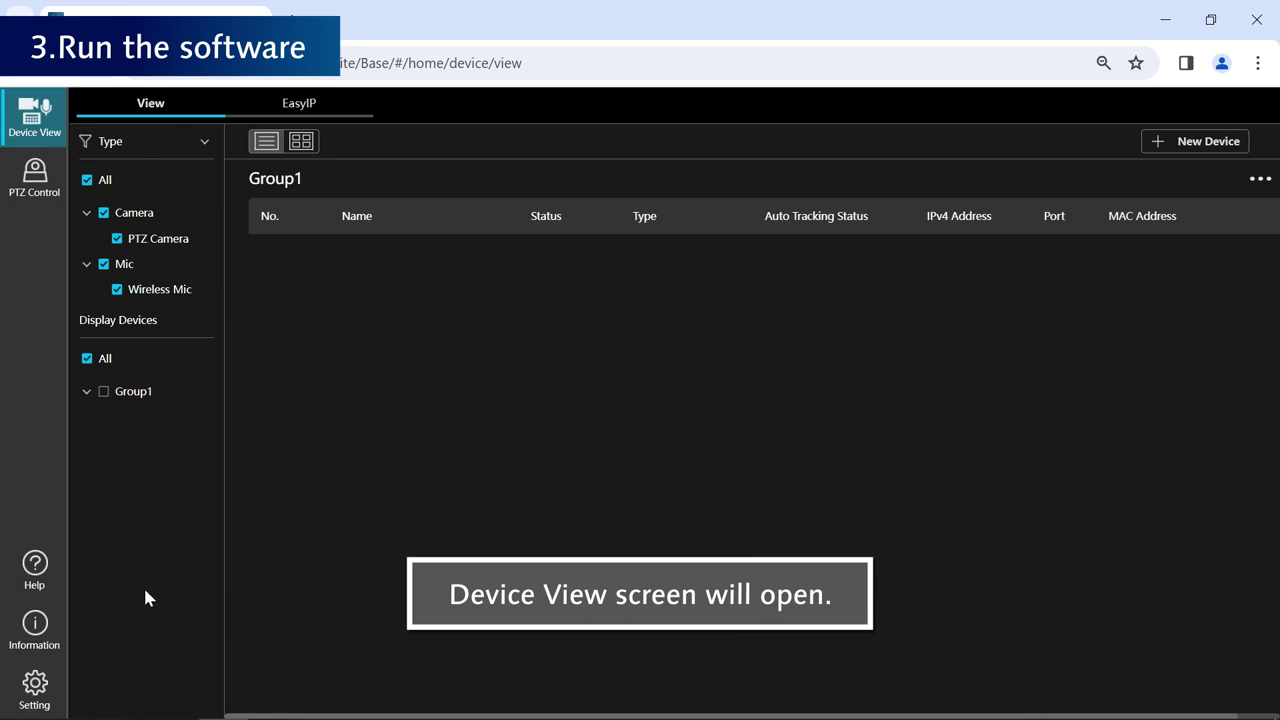
- Enable Auto Login for the administrator user in Settings, then return to the Room1 camera list
click(36, 685)
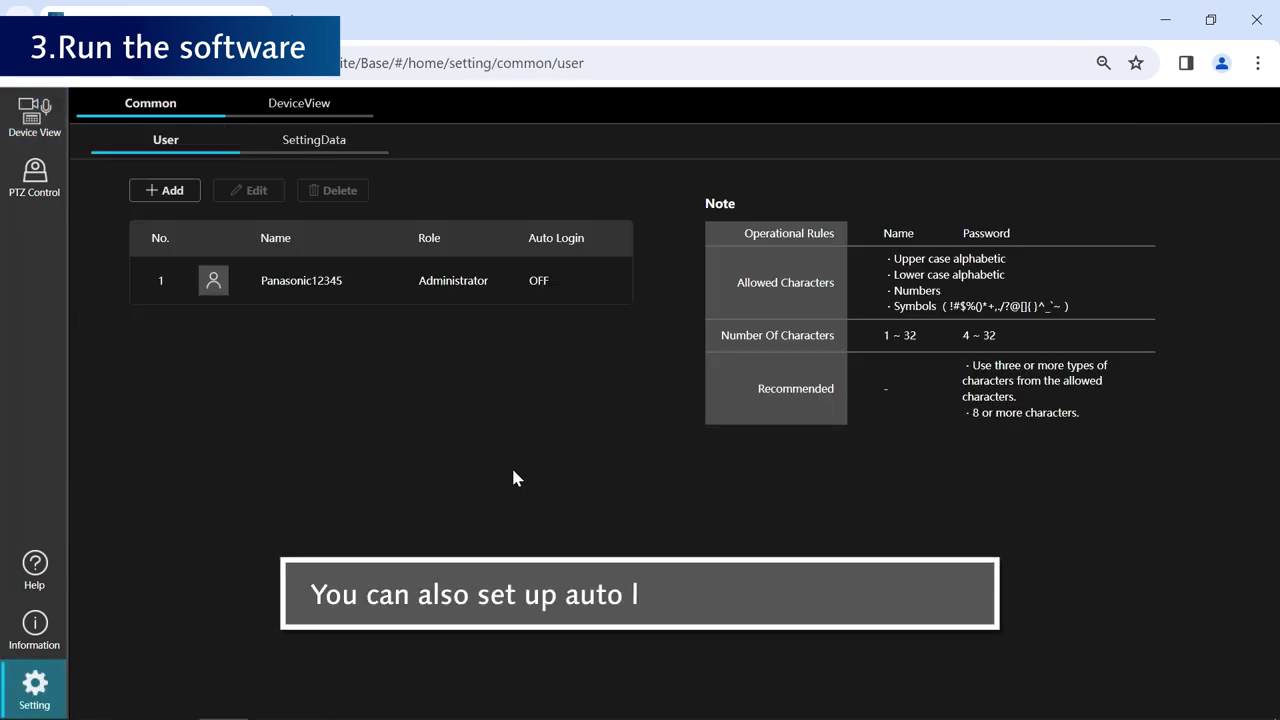
click(322, 282)
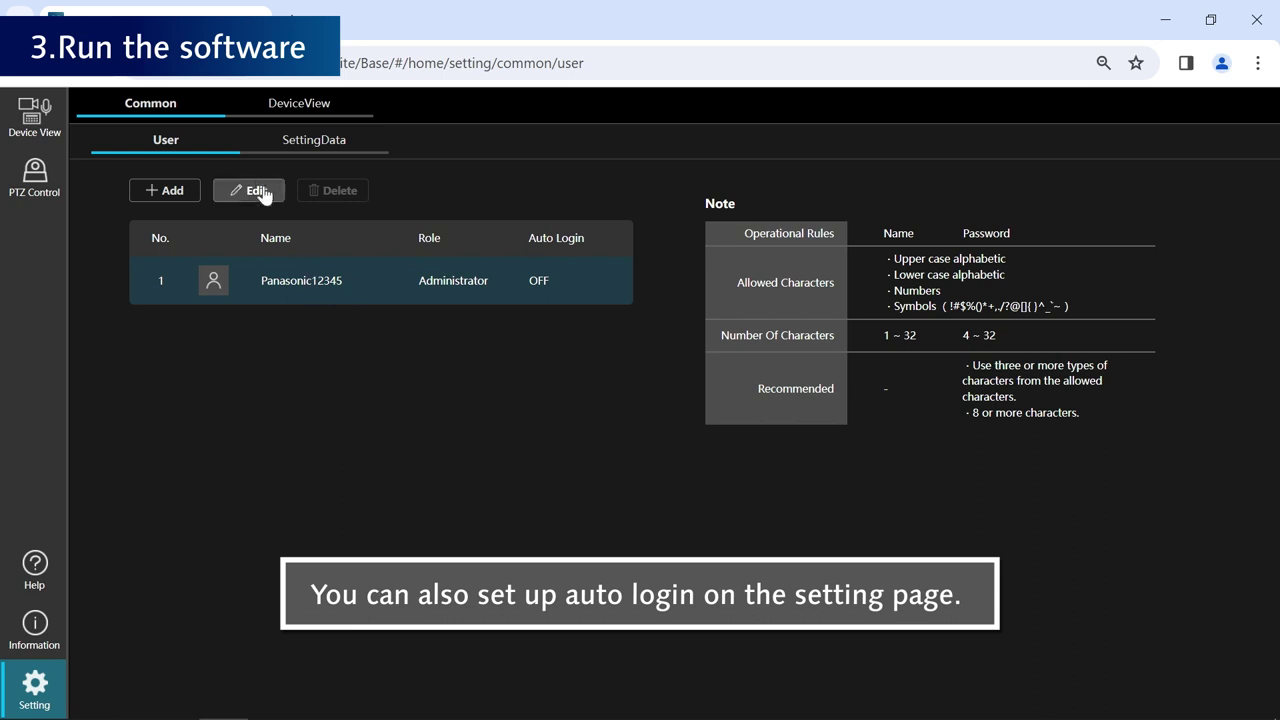
click(260, 196)
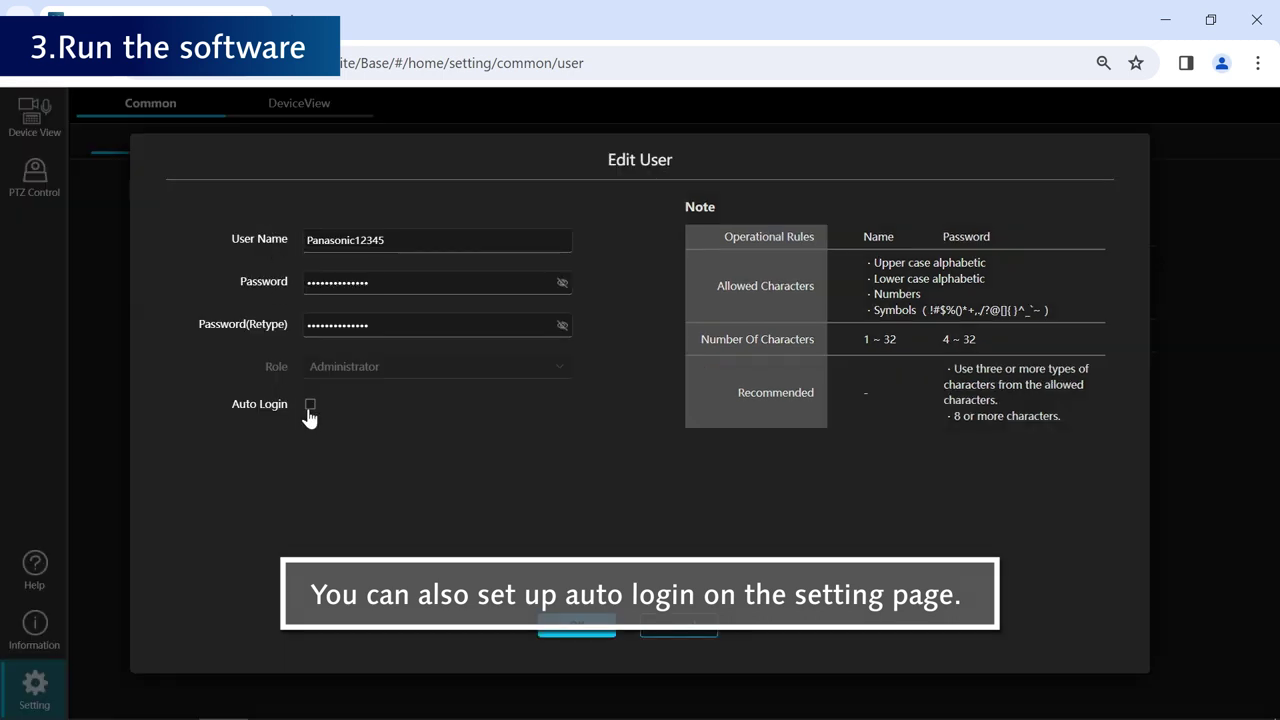
click(308, 410)
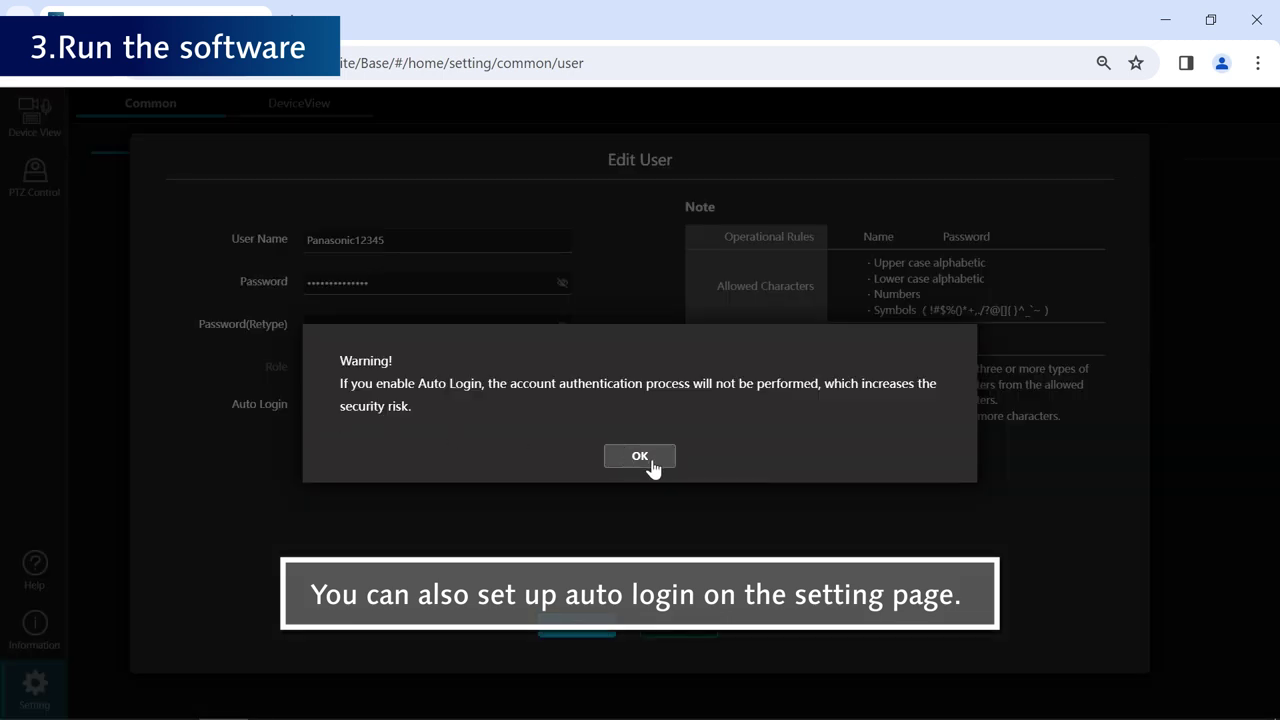
click(645, 459)
click(580, 628)
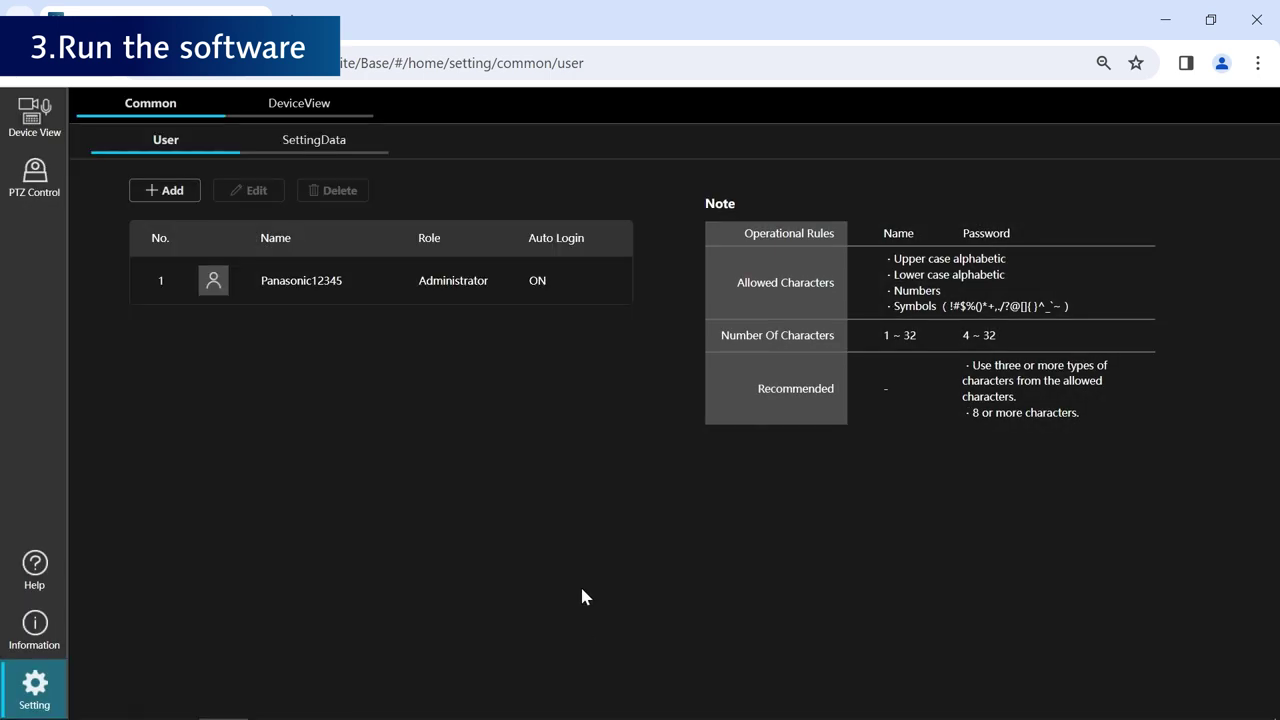
click(35, 125)
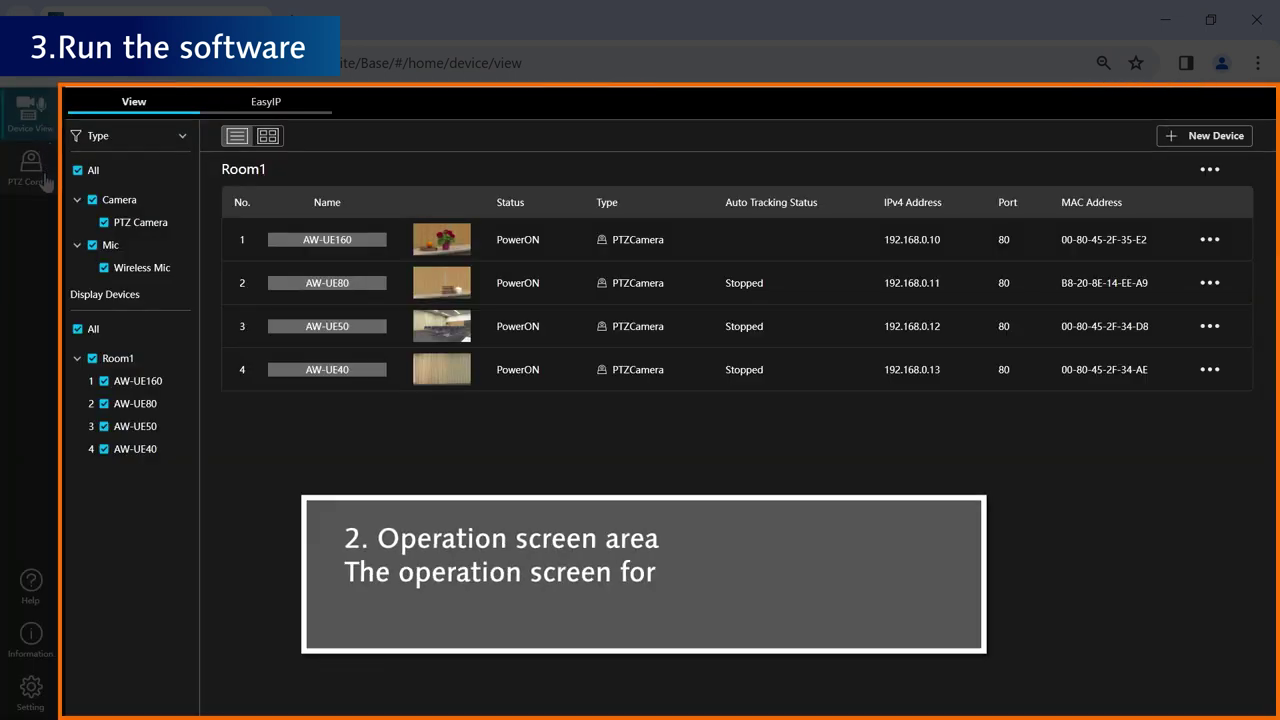
- View PTZ Control, then Help > Information: base 1.2.2, PTZ Control 1.0.5 plugin, and hardware details
click(45, 183)
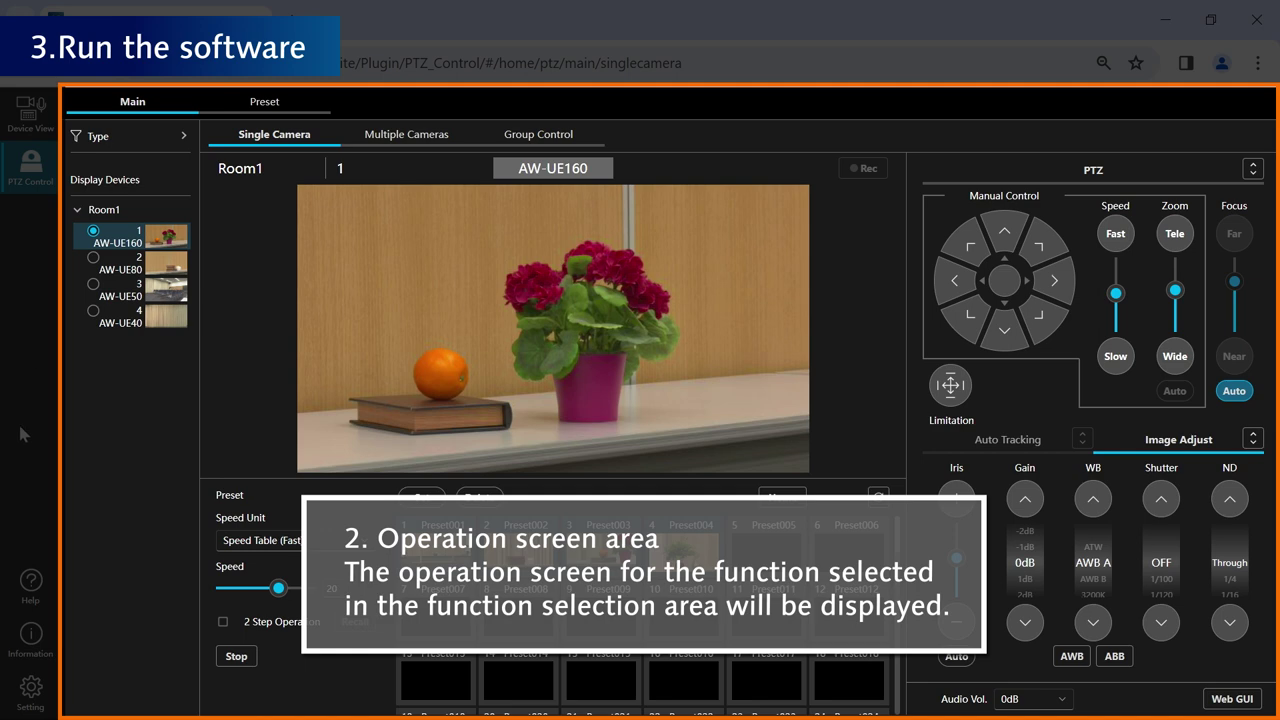
click(30, 588)
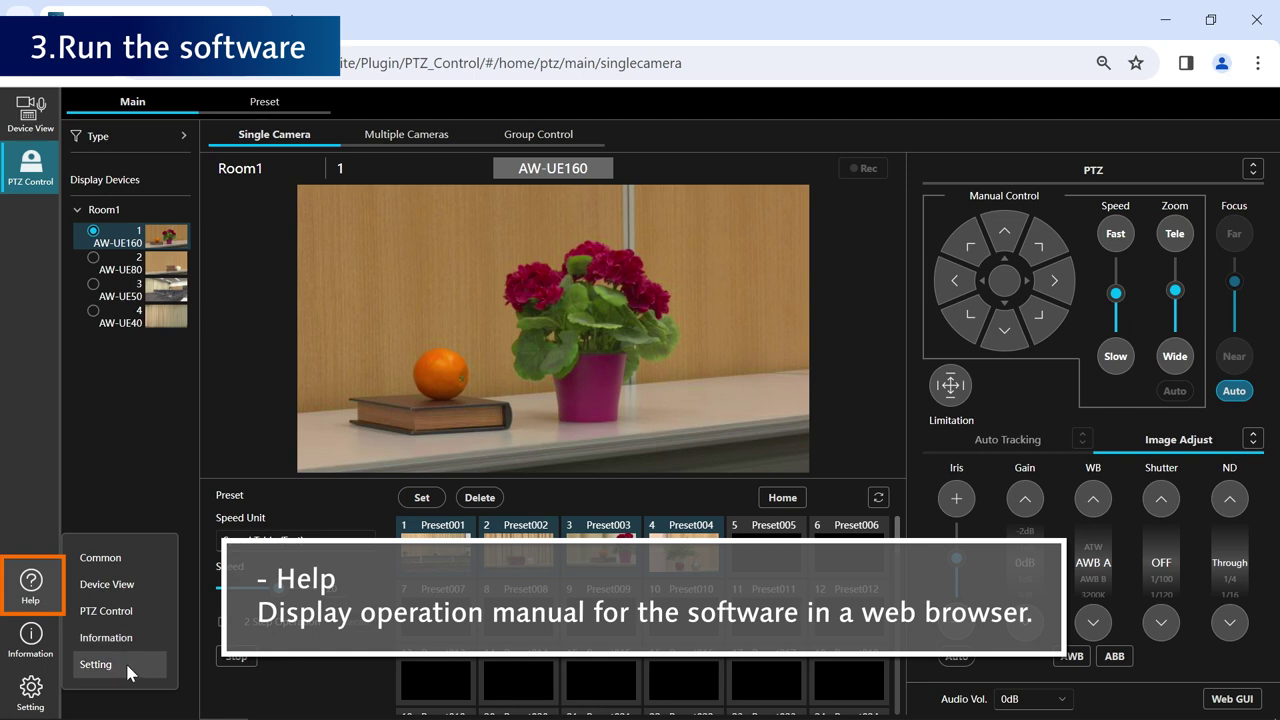
click(28, 650)
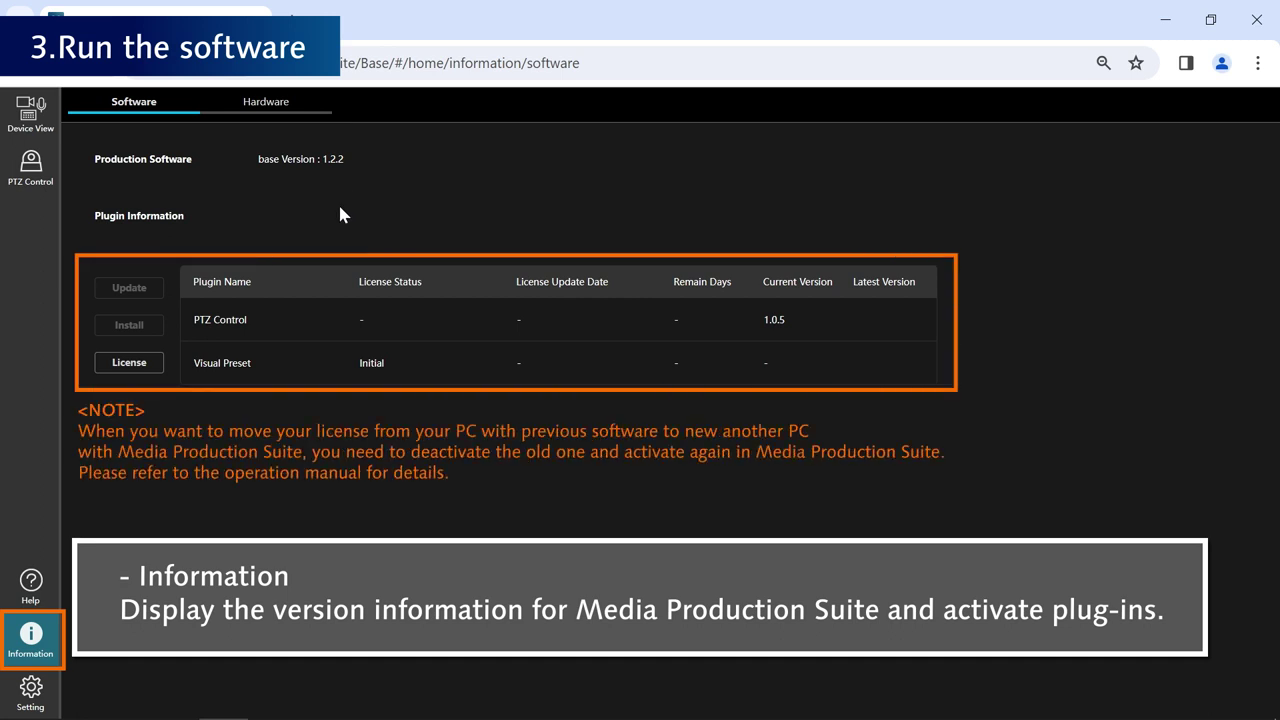
click(325, 108)
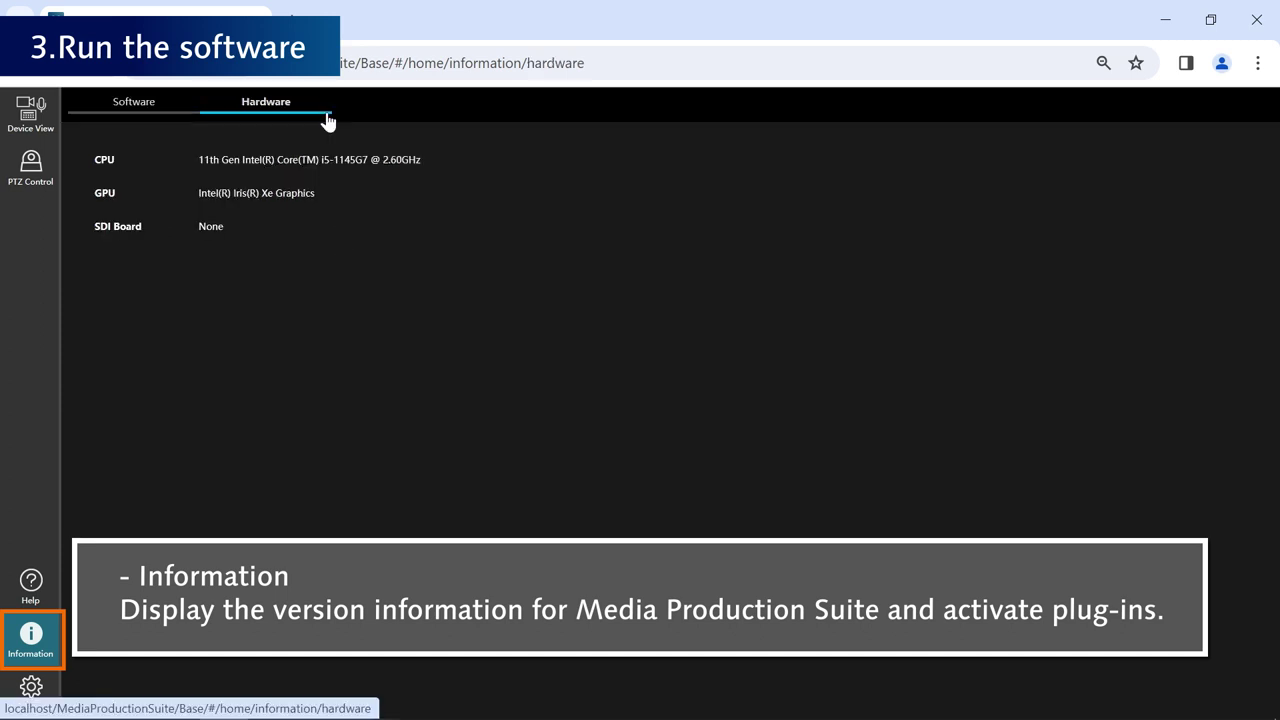
click(189, 113)
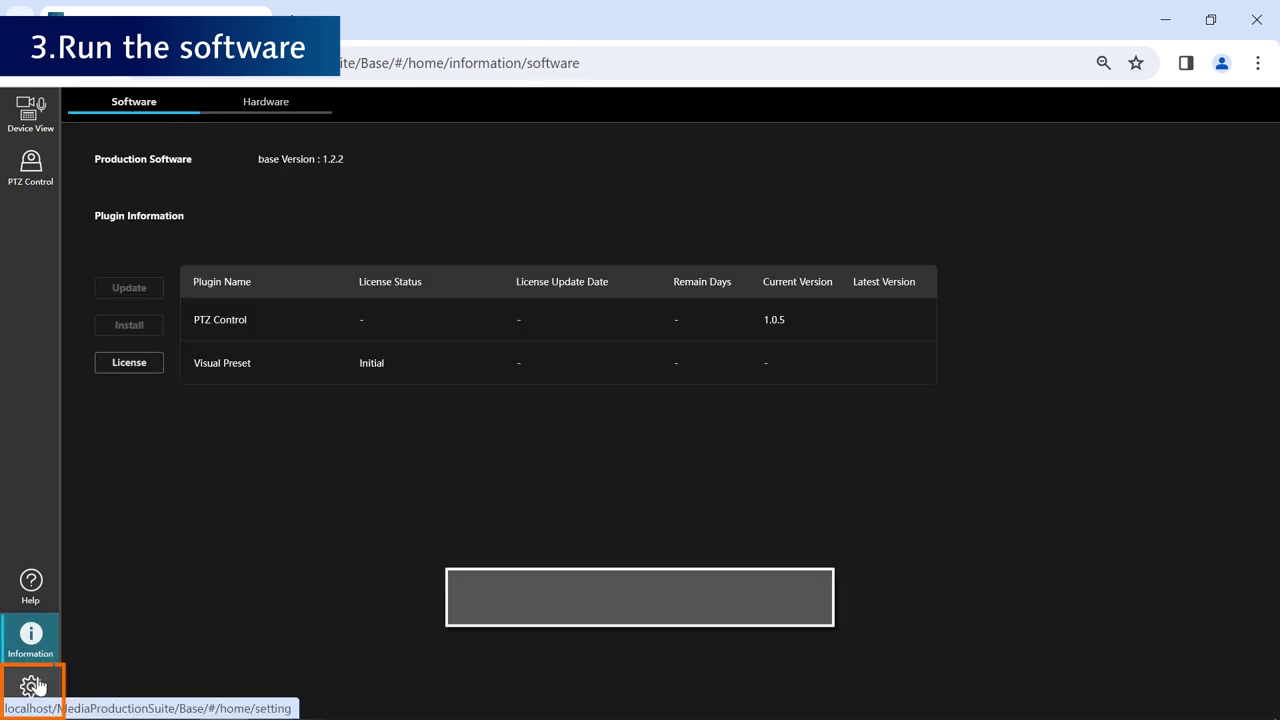
click(31, 685)
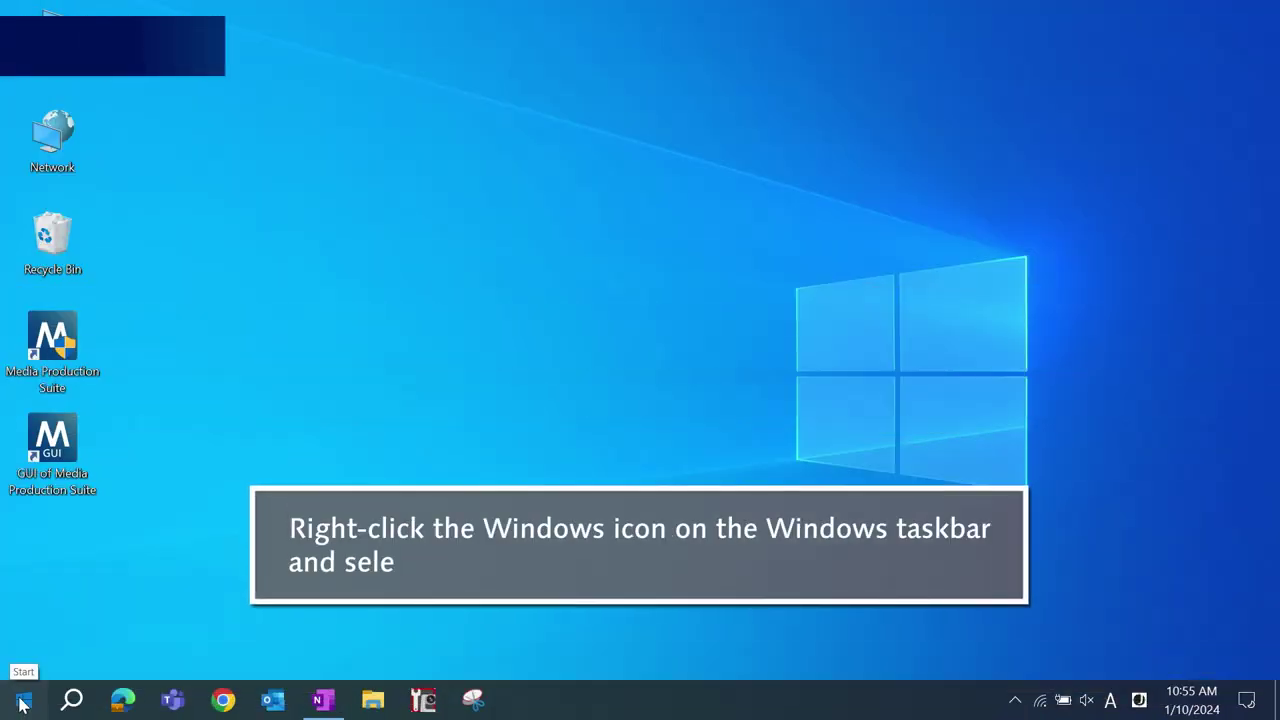
- In Windows Settings' Apps list, search 'Media Pro' and select Media Production Suite 1.2.2
click(23, 704)
click(60, 608)
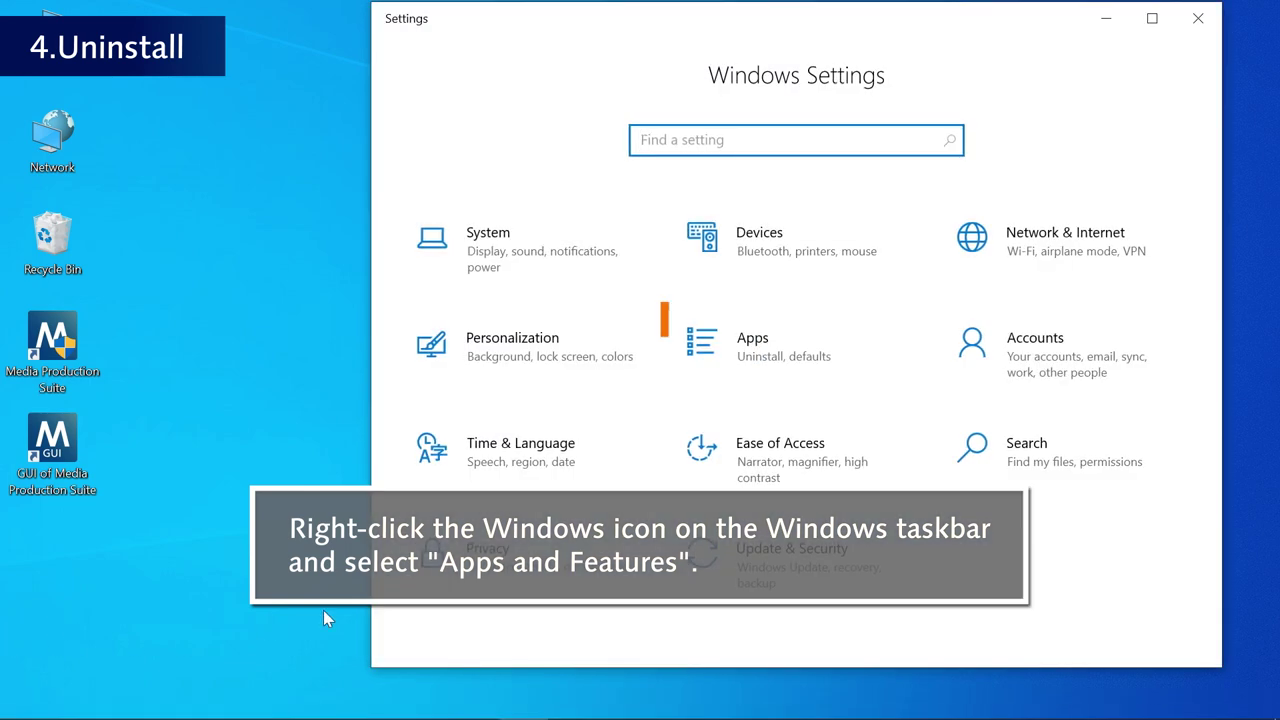
click(826, 355)
click(909, 443)
text(Media )
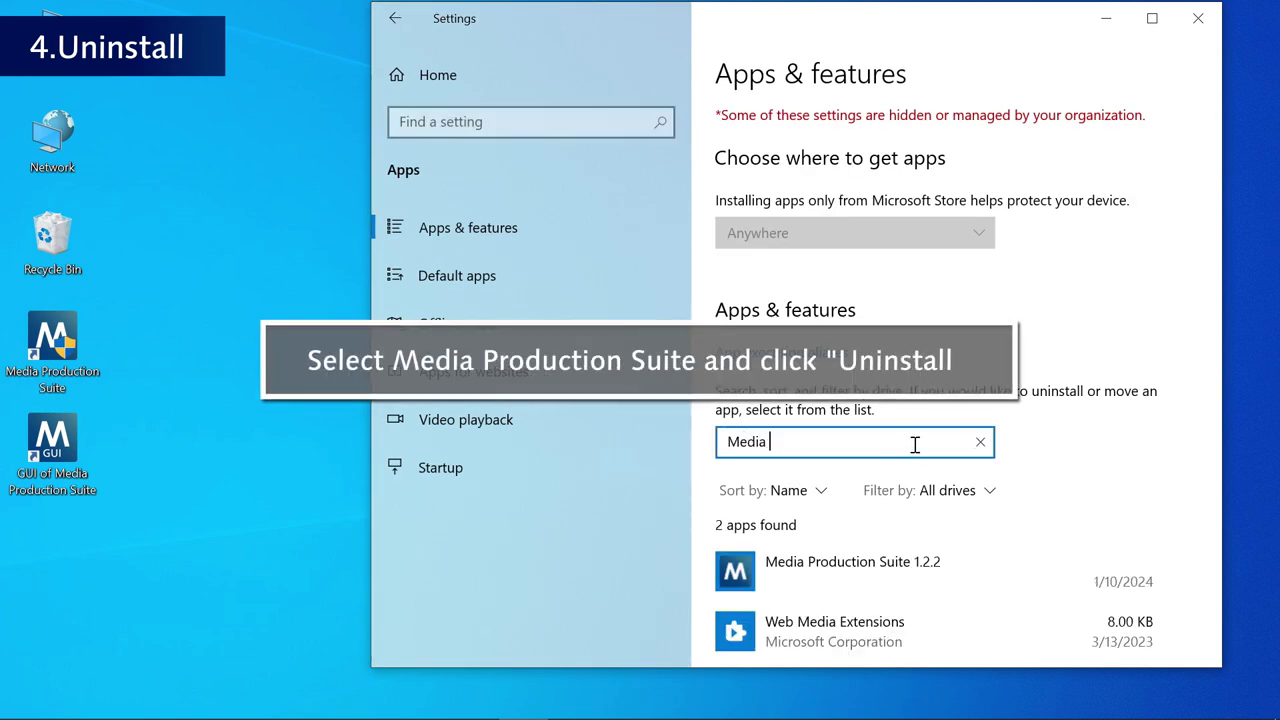
text(Production Suite)
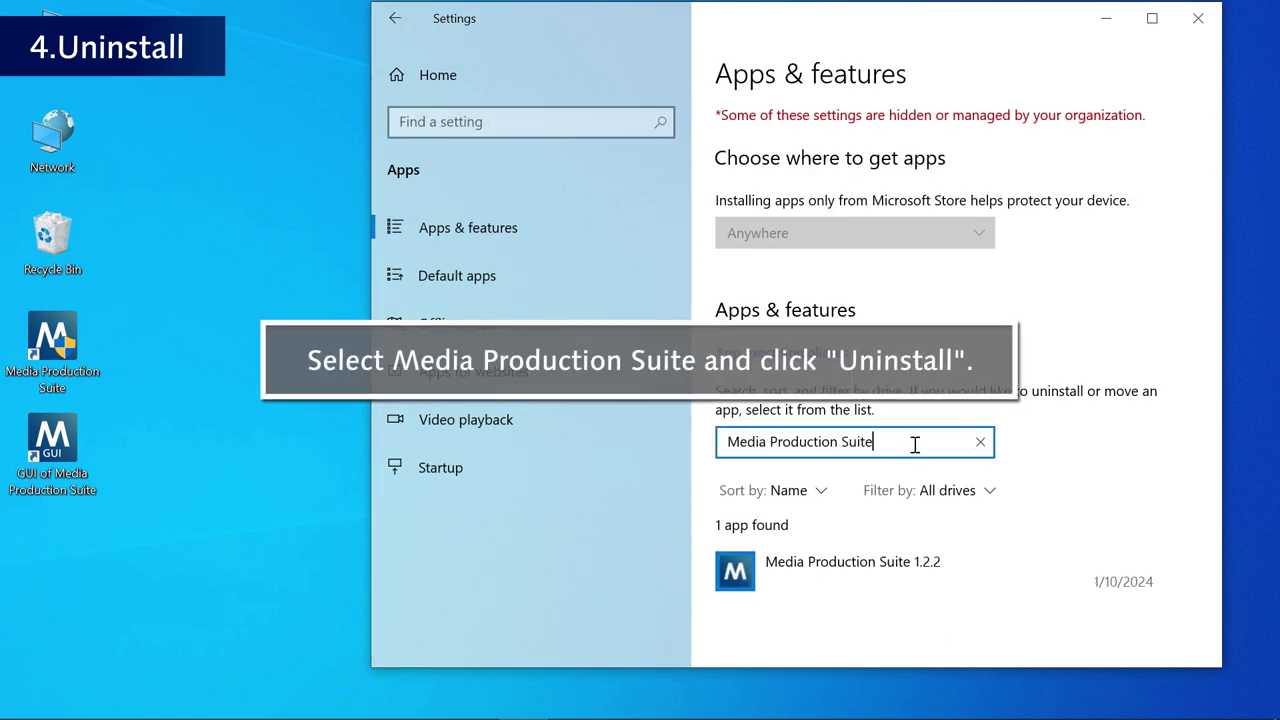
click(932, 583)
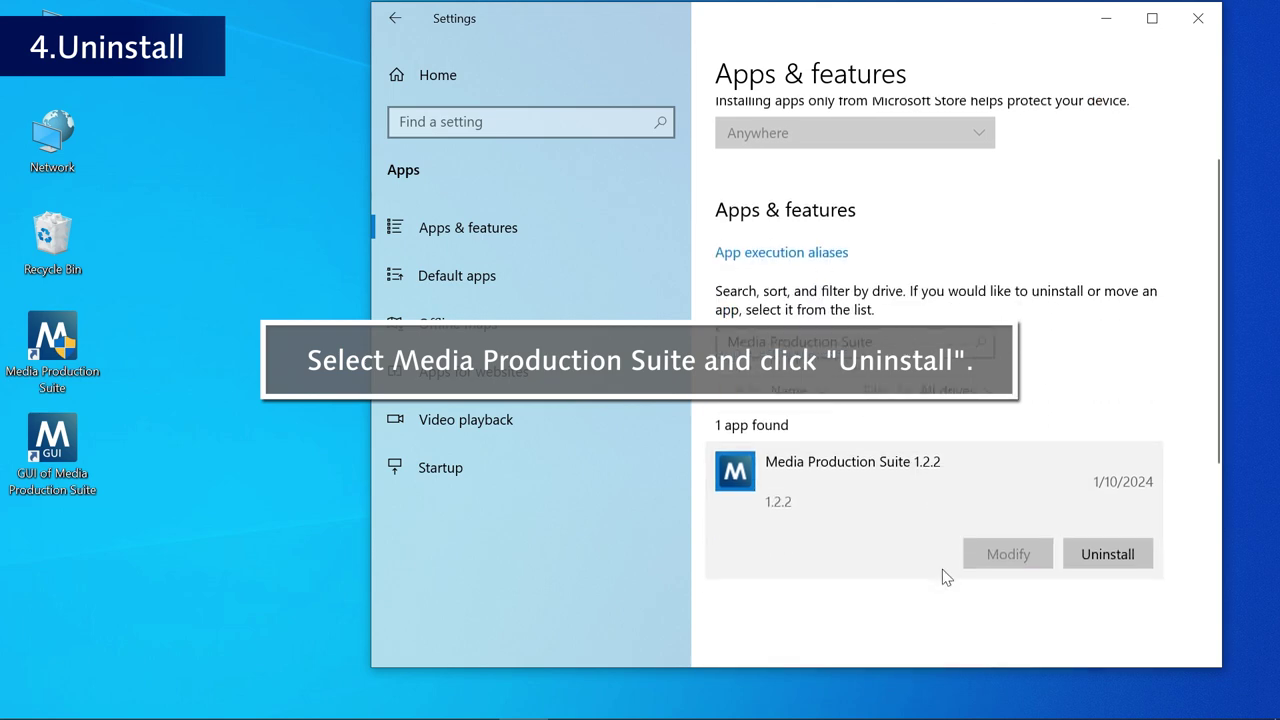
- Start uninstalling Media Production Suite 1.2.2, keeping English as the uninstaller language
click(1141, 553)
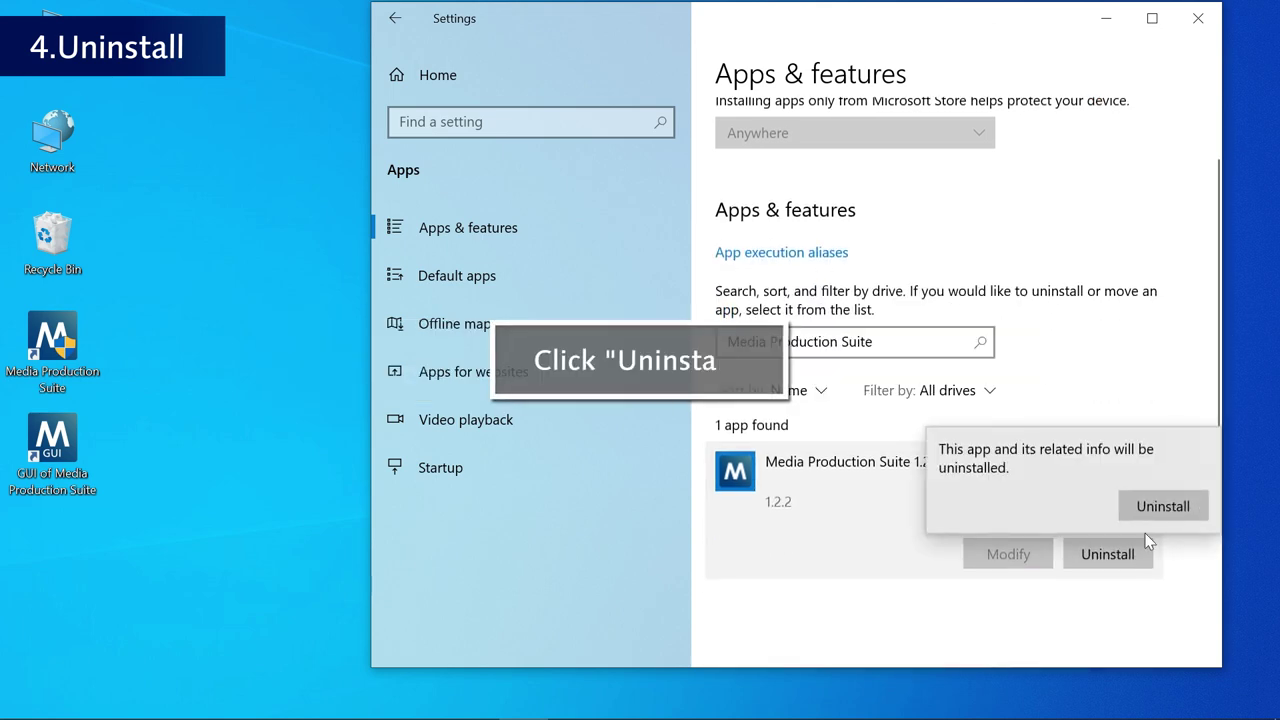
click(1160, 503)
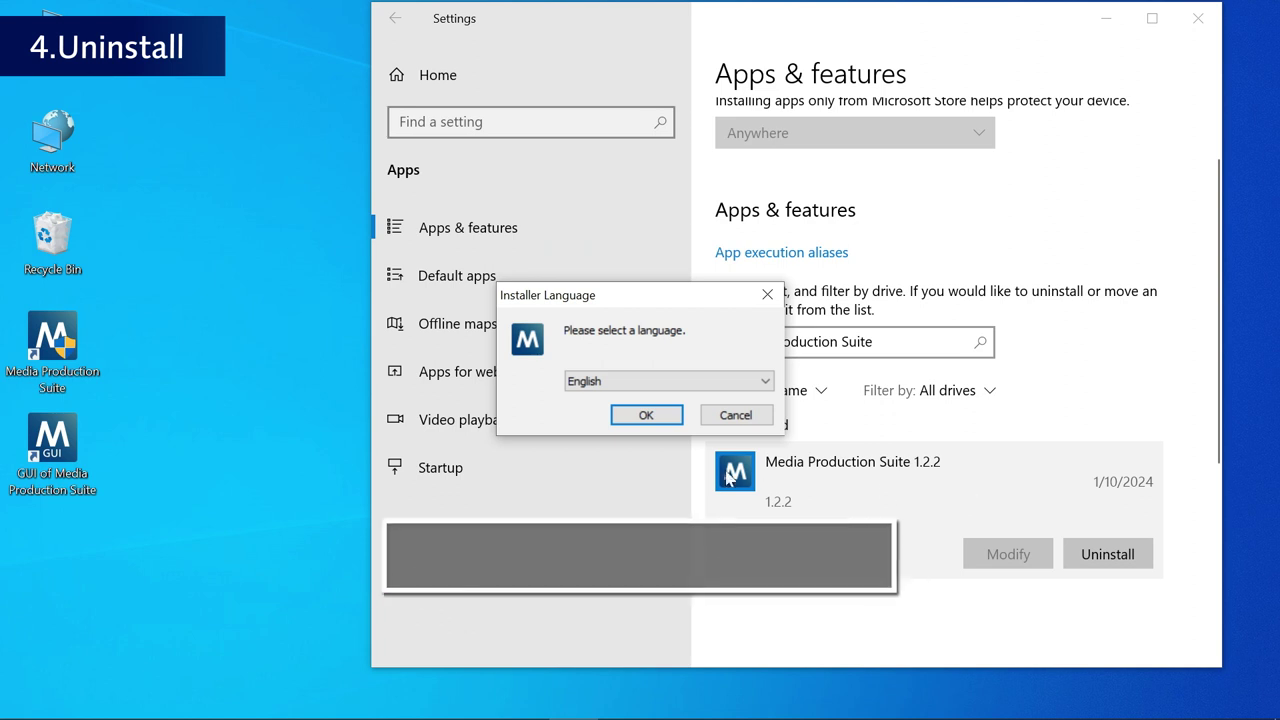
click(716, 386)
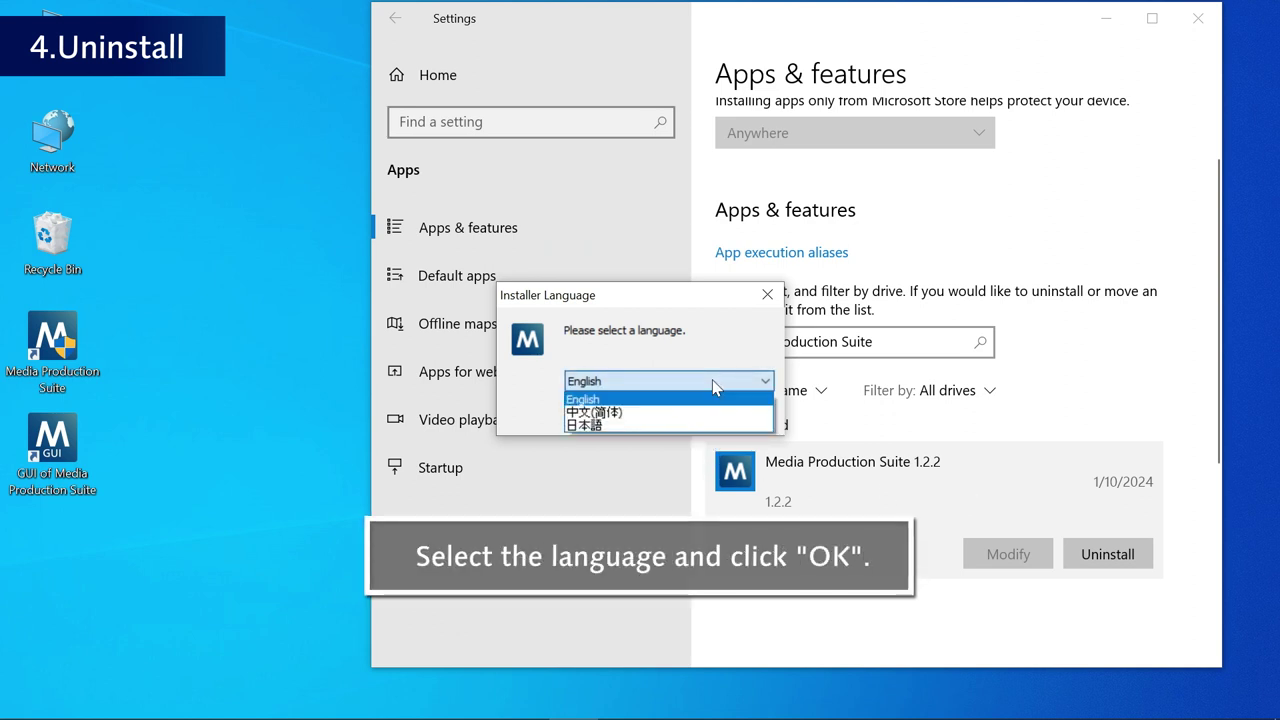
click(700, 399)
click(664, 422)
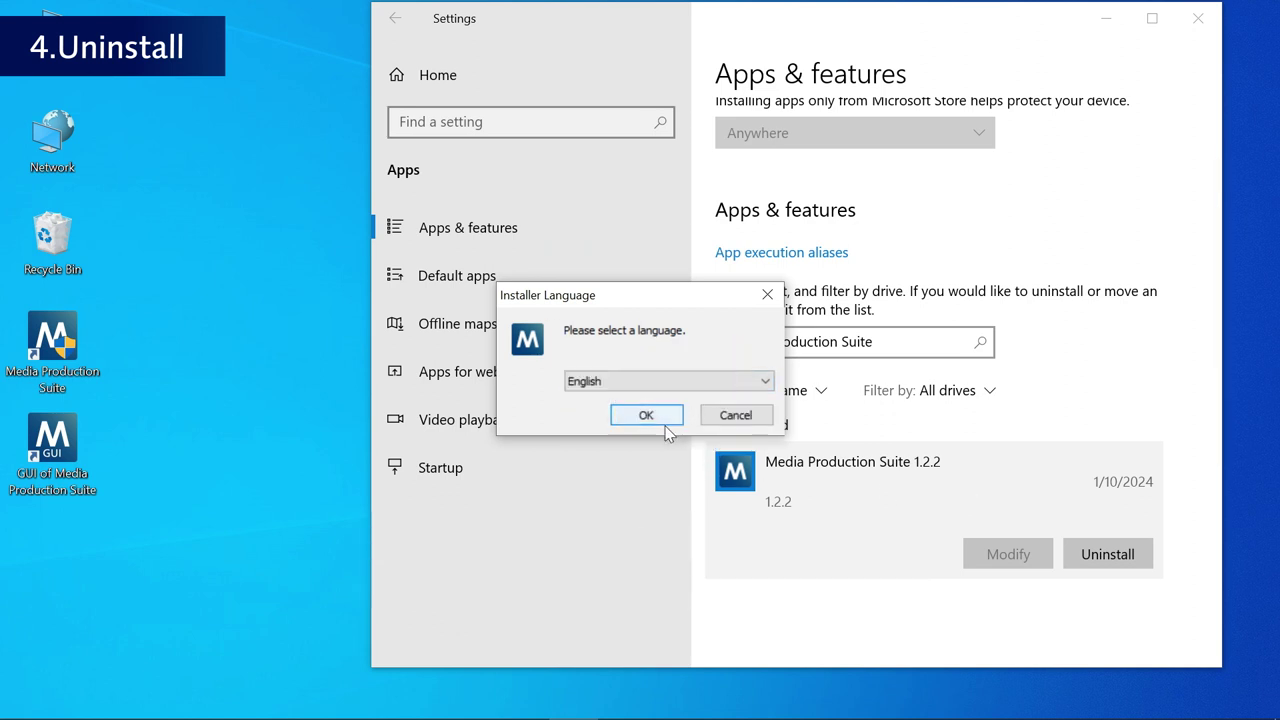
click(646, 416)
- Confirm removal of the app with all its setting data and dismiss the success message
click(686, 435)
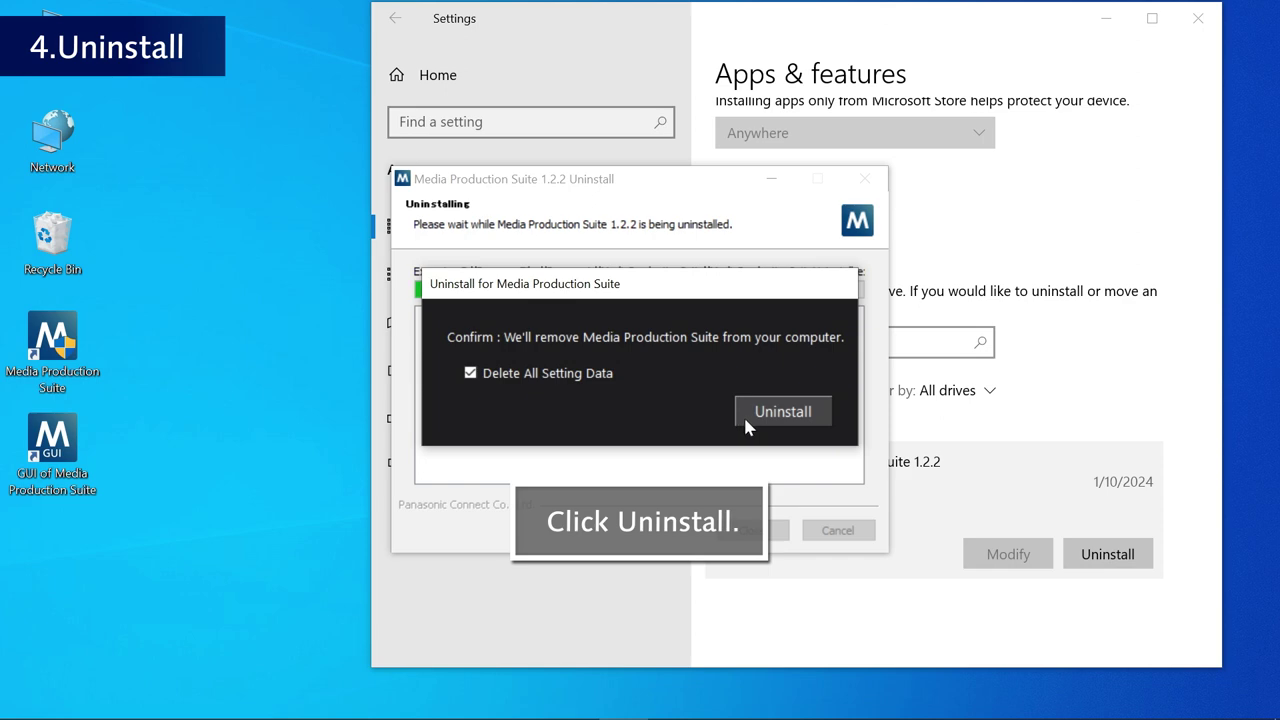
click(743, 414)
click(676, 447)
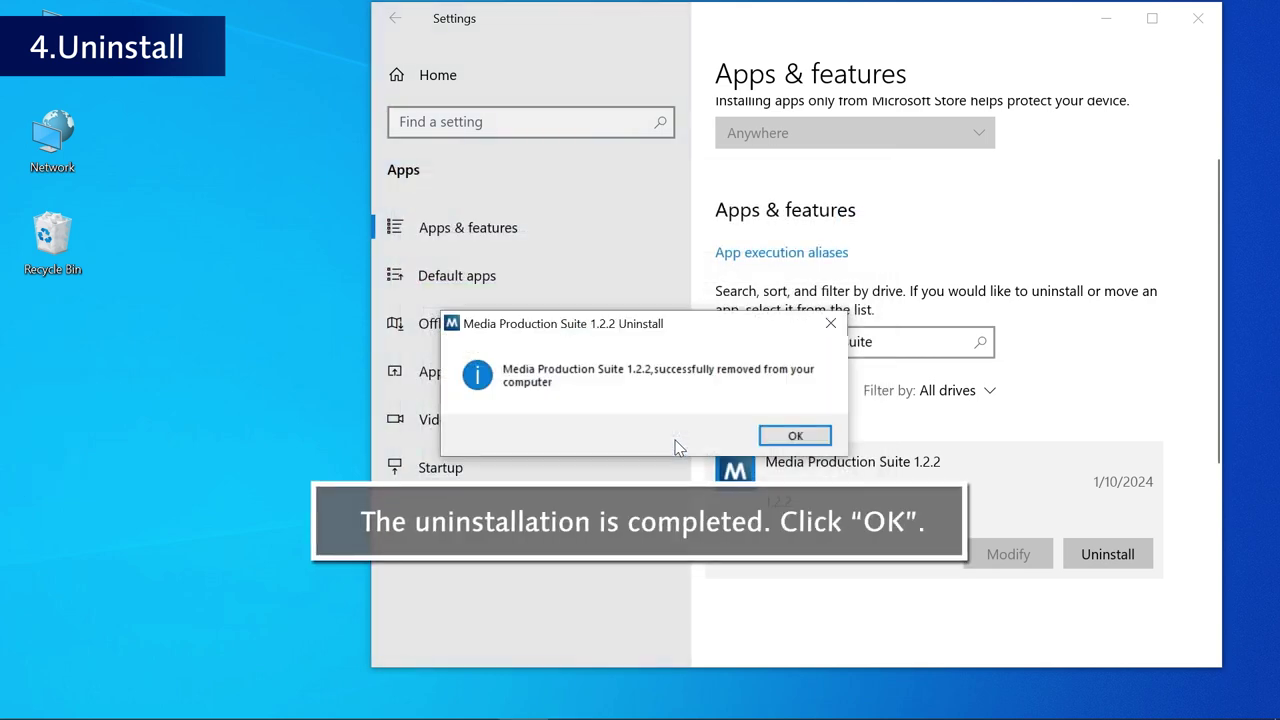
click(786, 437)
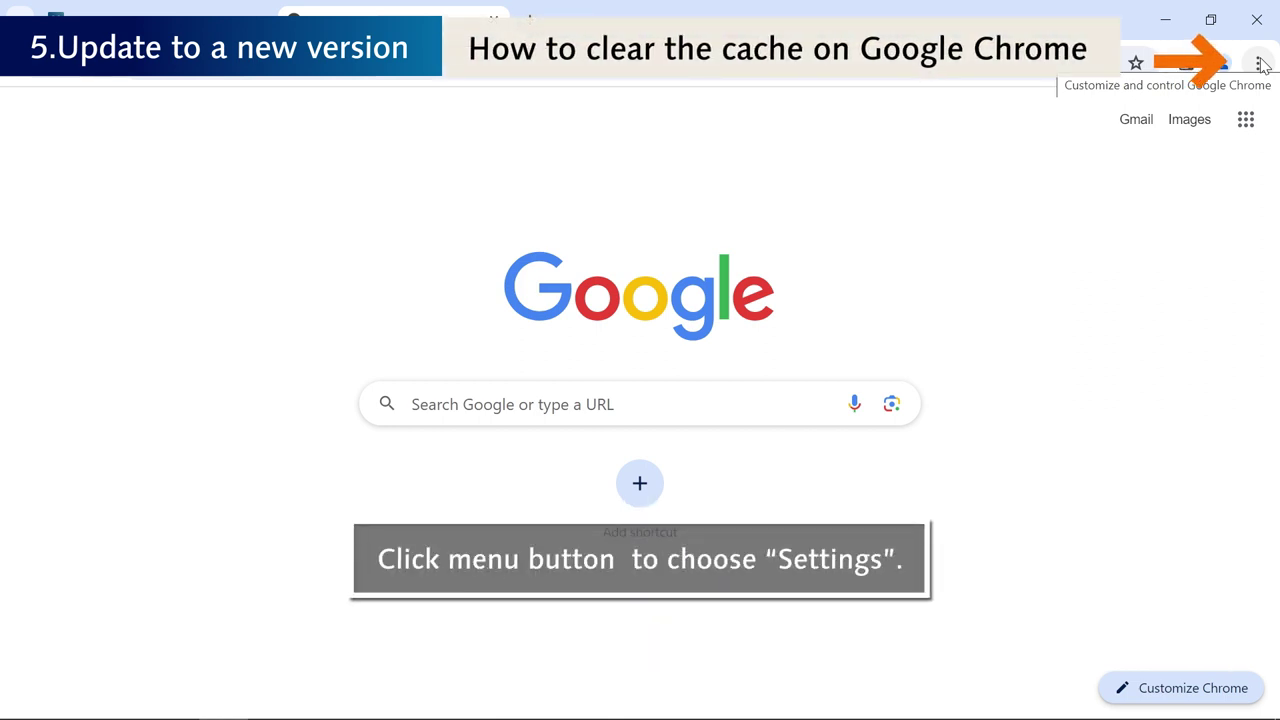
- Bring up Chrome's Clear browsing data options under Settings > Privacy and security
click(1259, 64)
scroll(1062, 545, down, 4)
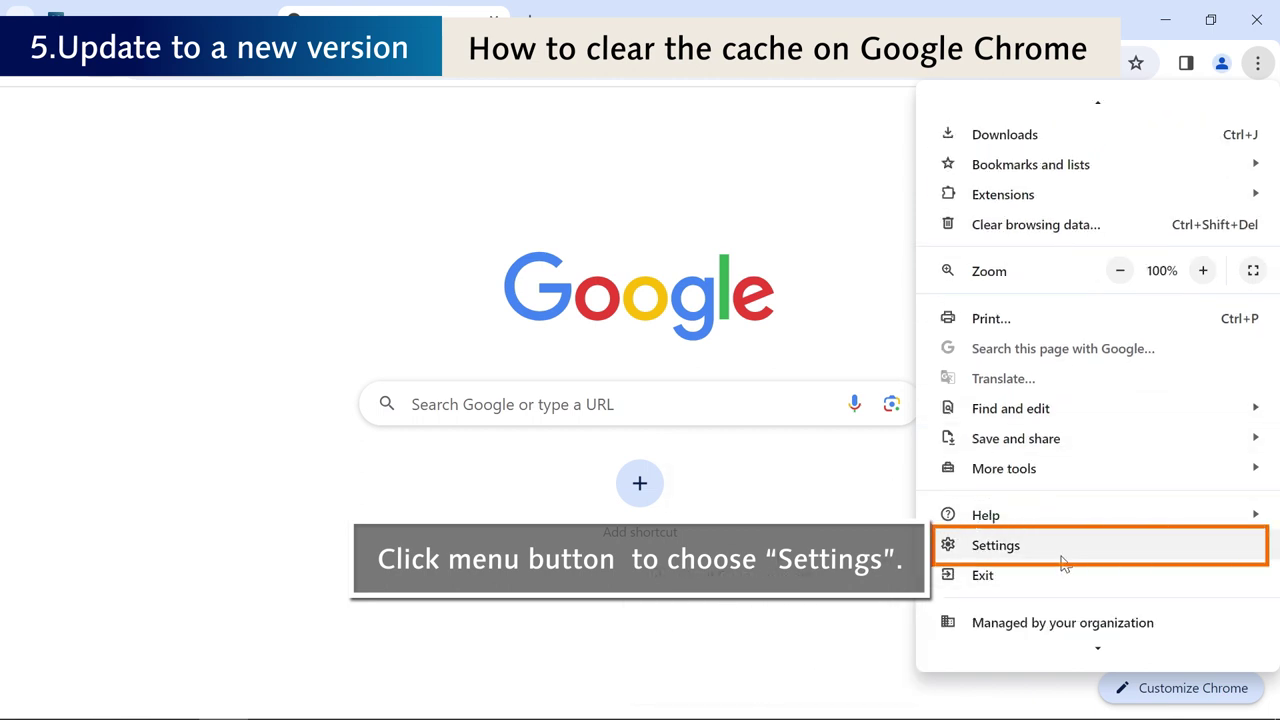
click(1063, 563)
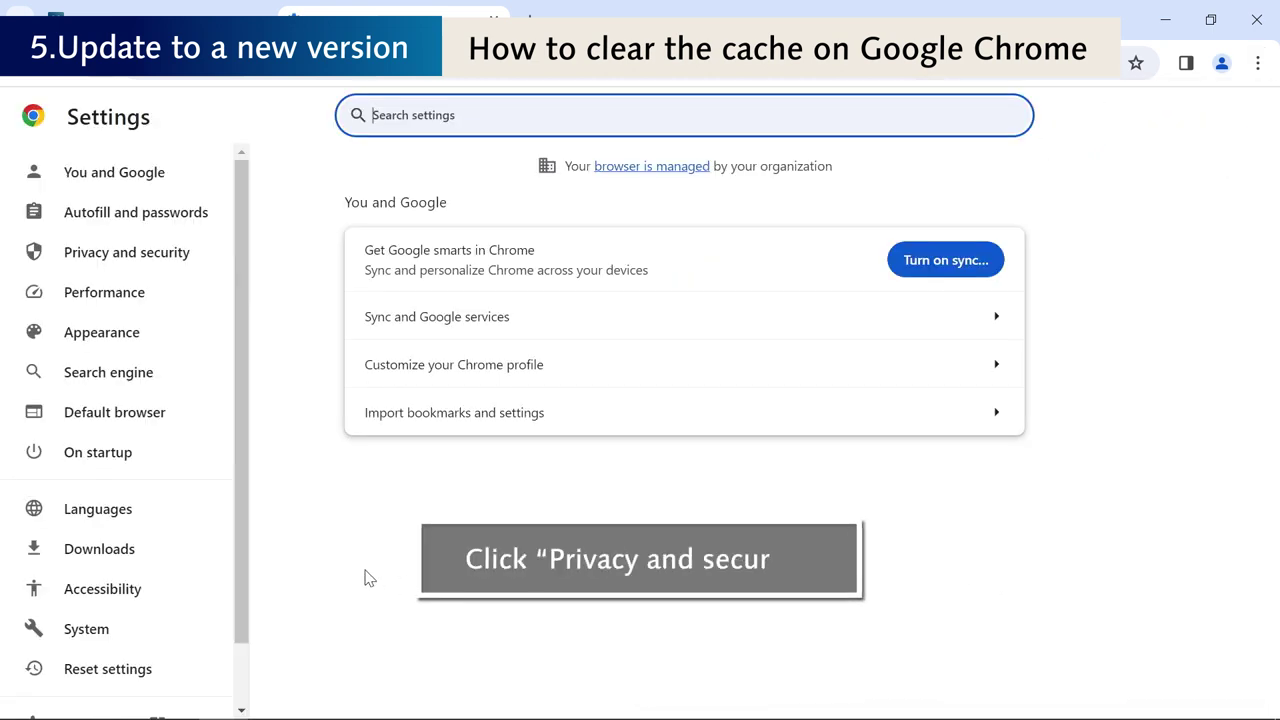
click(140, 268)
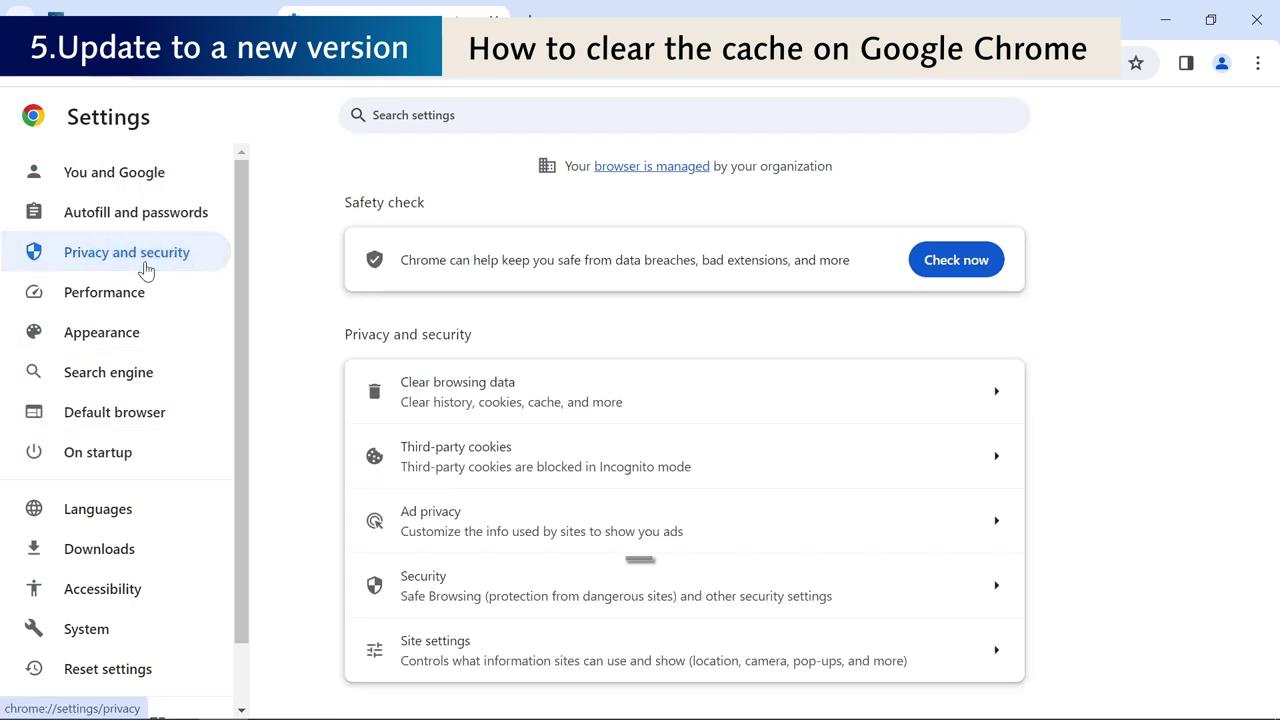
click(868, 412)
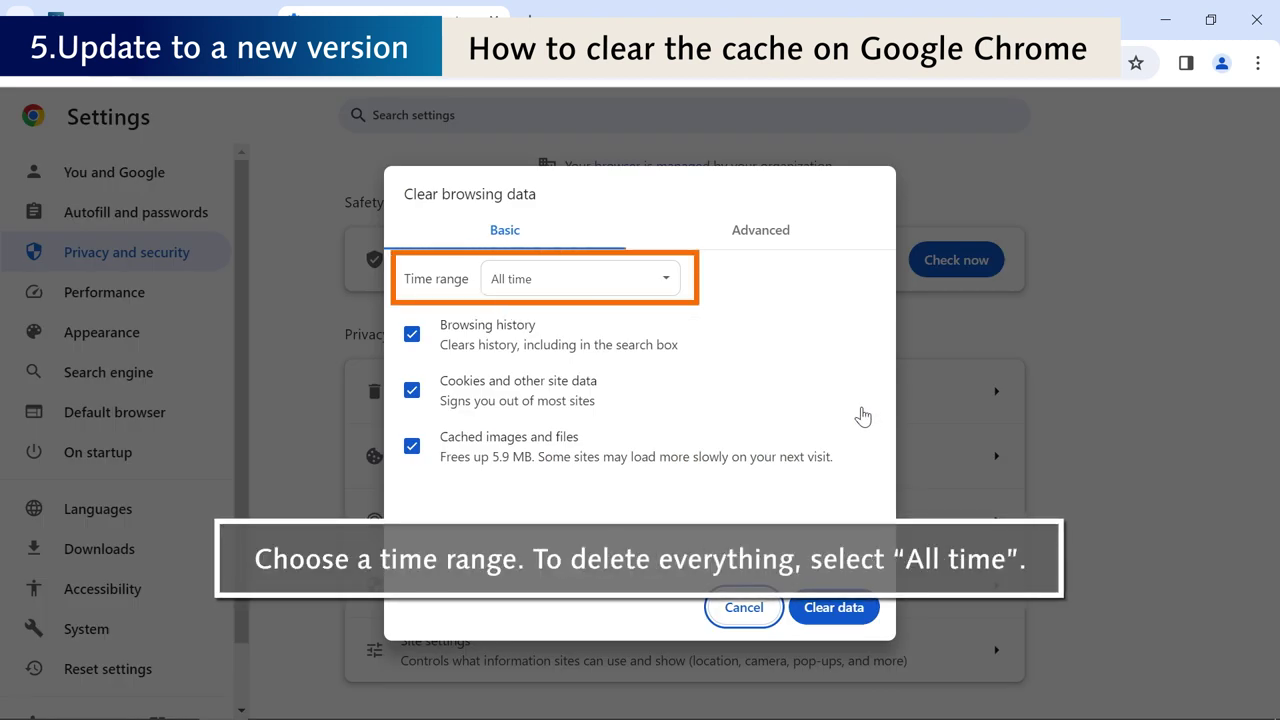
- Uncheck cookies and browsing history, then clear cached images and files for All time
click(411, 389)
click(411, 333)
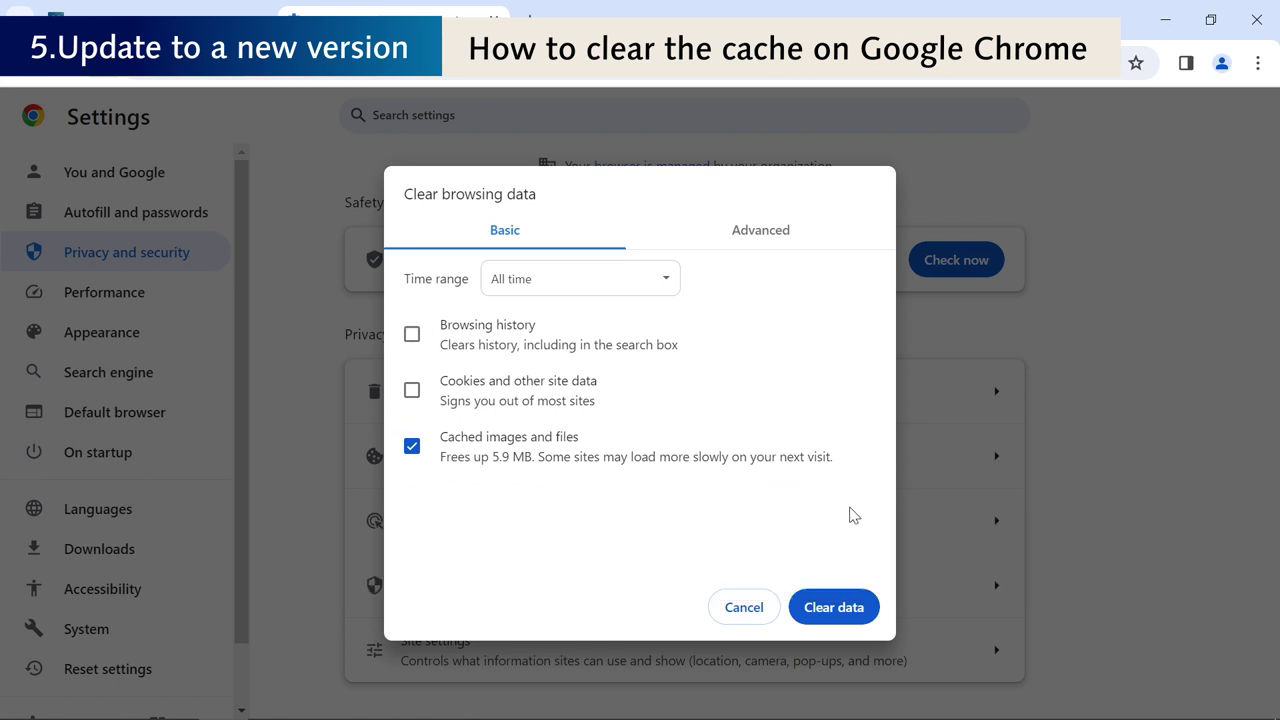
click(834, 607)
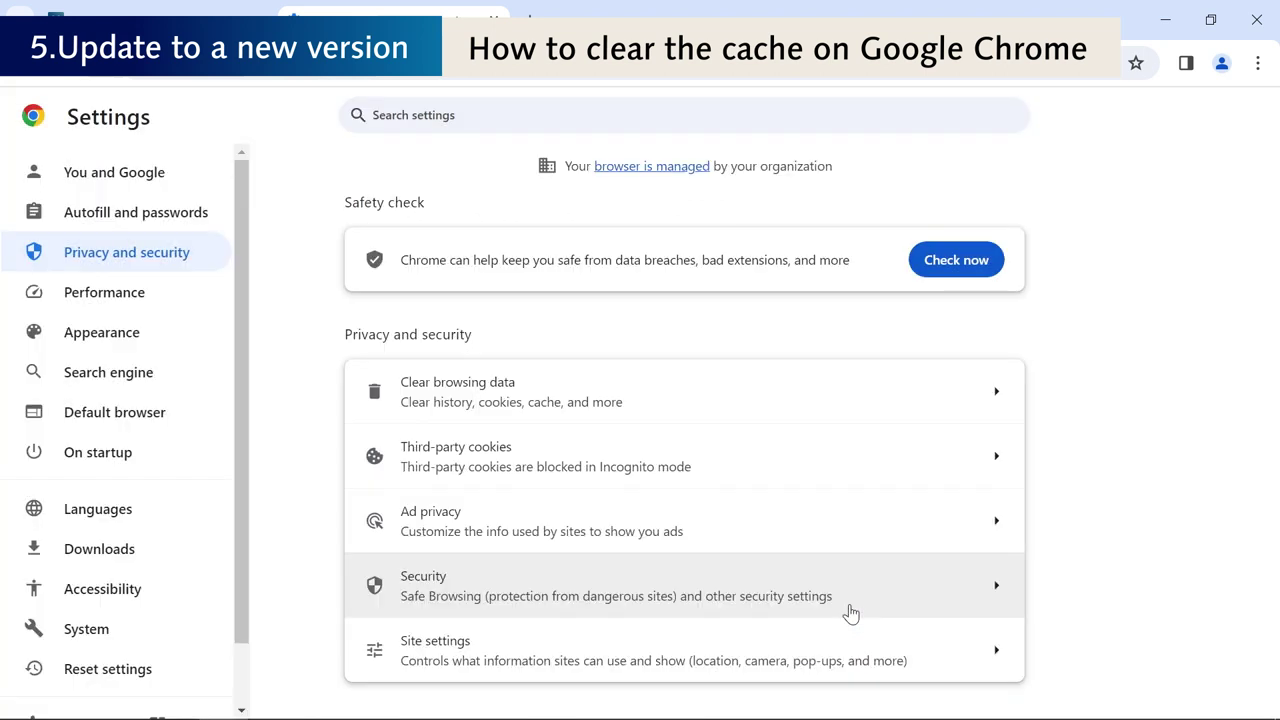